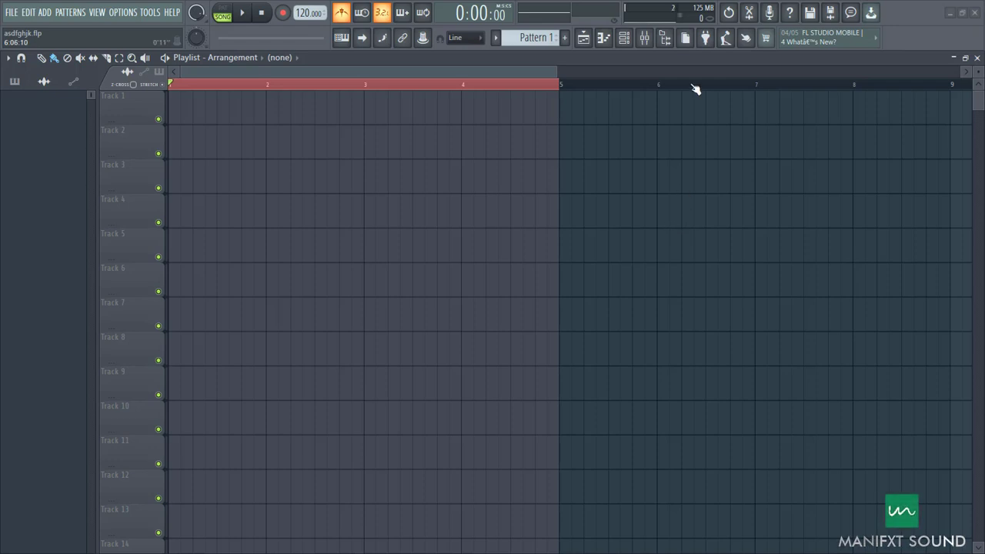
Step: Show the browser and place the SARZ_drum_loop_afro_kwaito_108 sample at the start of Track 1
click(644, 38)
click(646, 40)
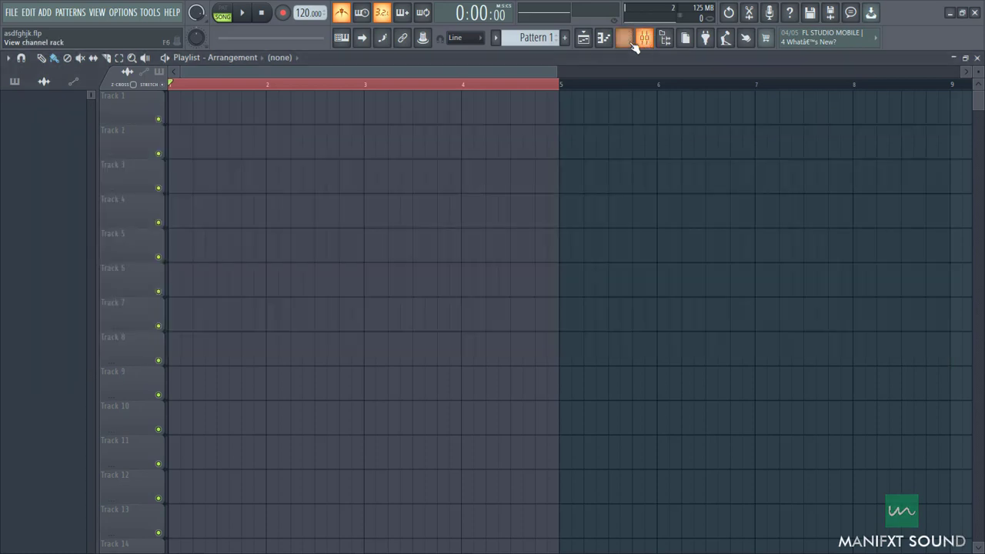
click(666, 39)
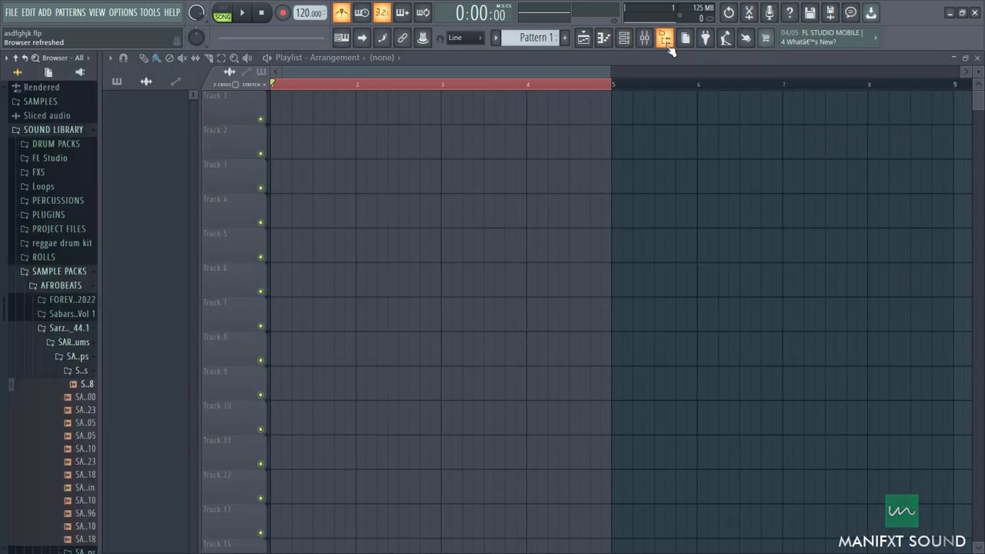
scroll(77, 323, down, 4)
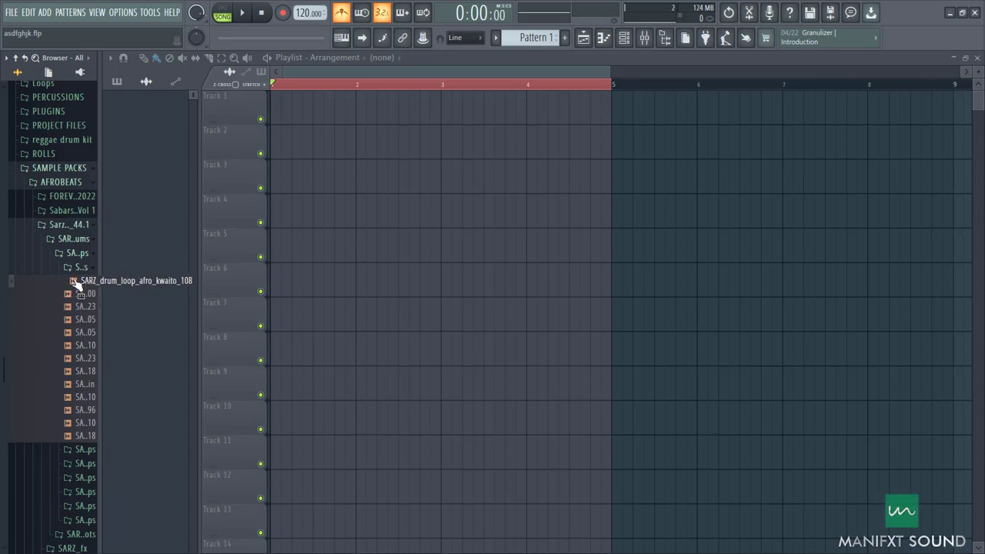
click(75, 282)
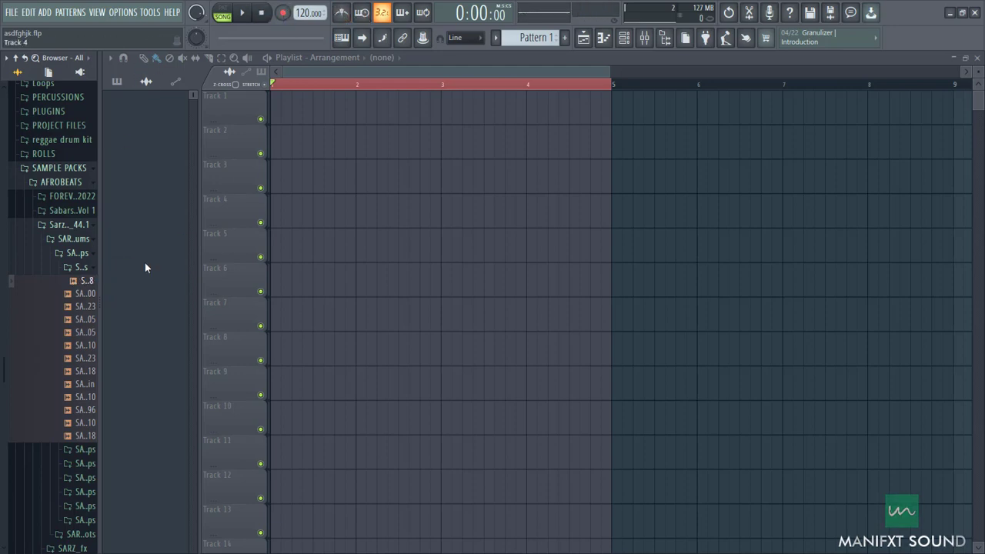
drag(77, 281, 290, 109)
Step: Stretch the afro kwaito drum loop on Track 1 to end exactly at bar 5 and play it back
scroll(387, 98, up, 3)
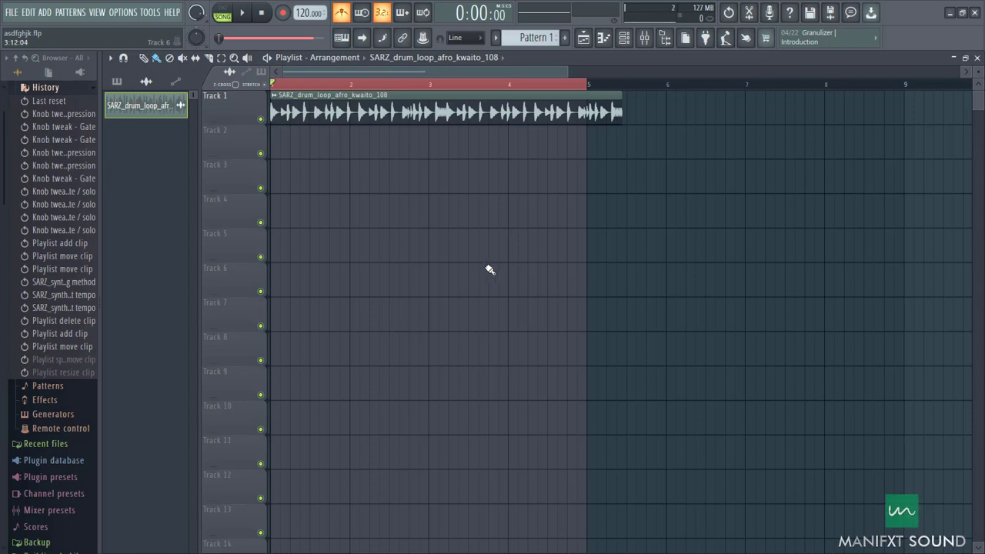
scroll(608, 116, up, 4)
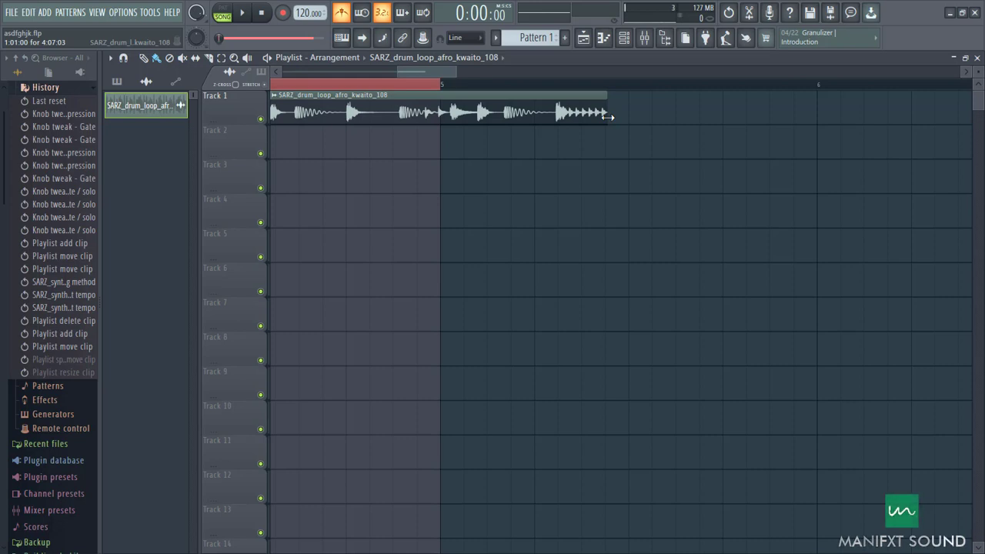
drag(608, 115, 441, 119)
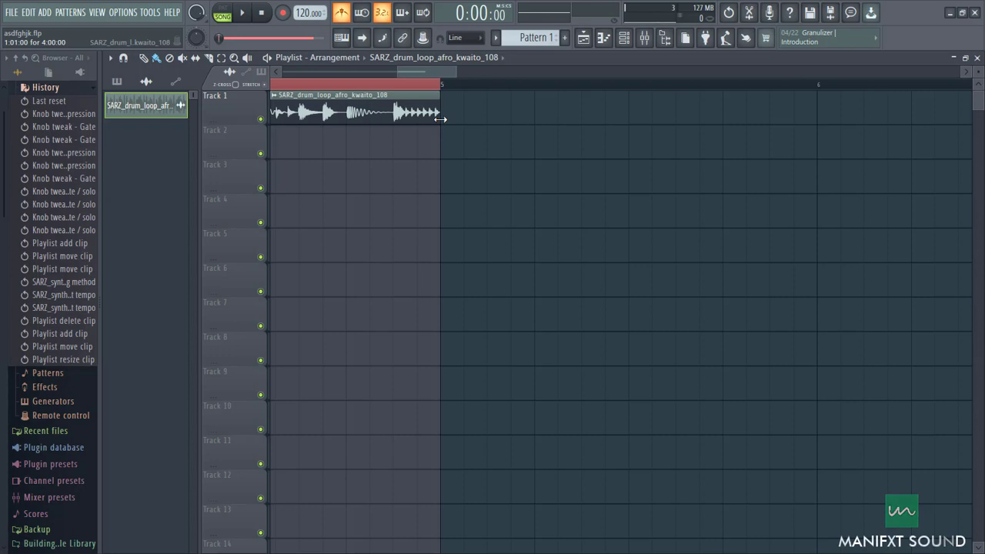
key(space)
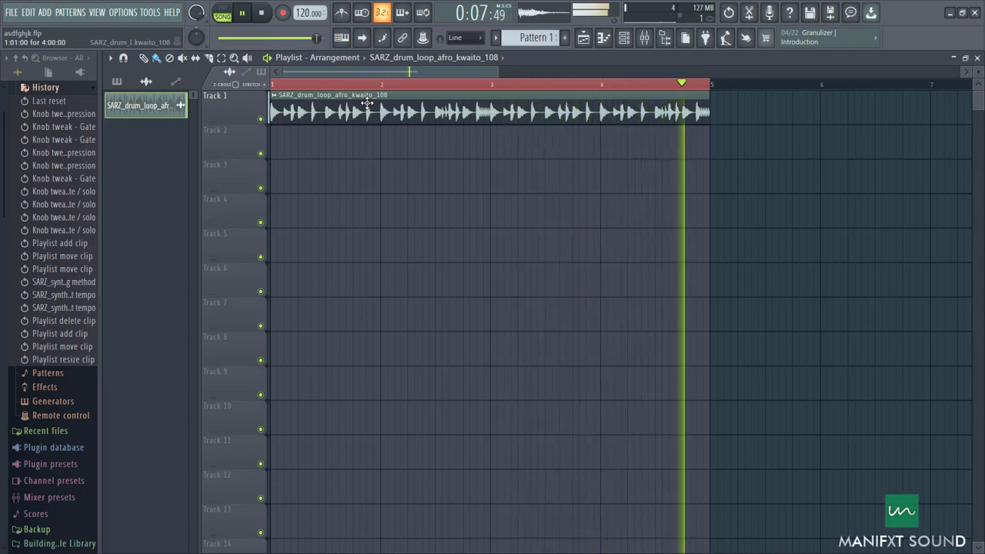
key(space)
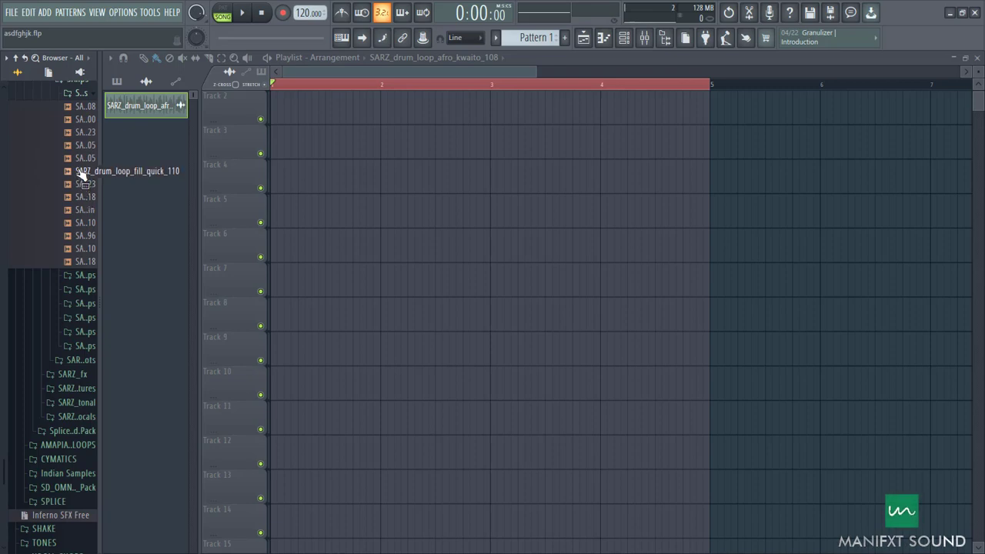
Step: Audition other SARZ drum loops and place SARZ_drum_loop_wahala_groove_118 at the start of Track 1
click(81, 173)
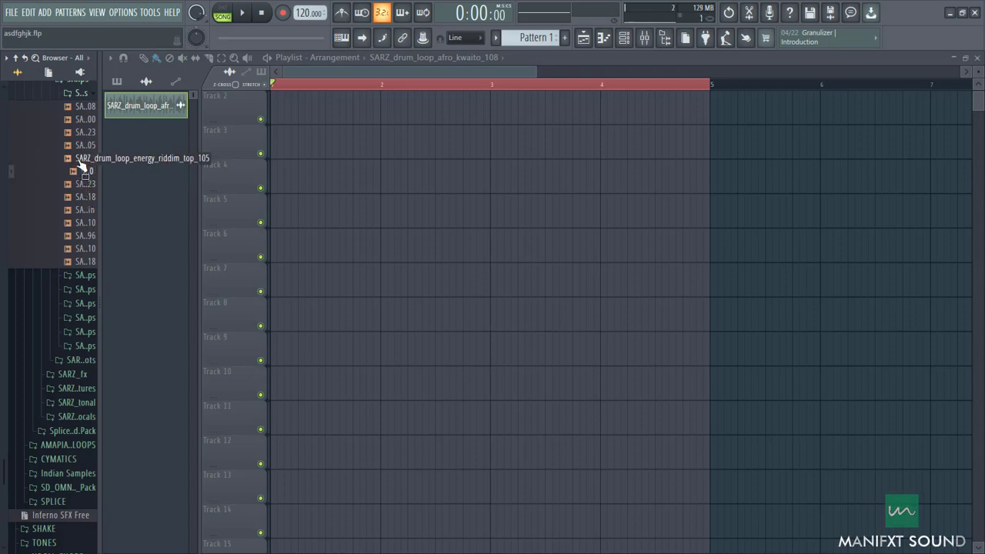
scroll(84, 154, up, 5)
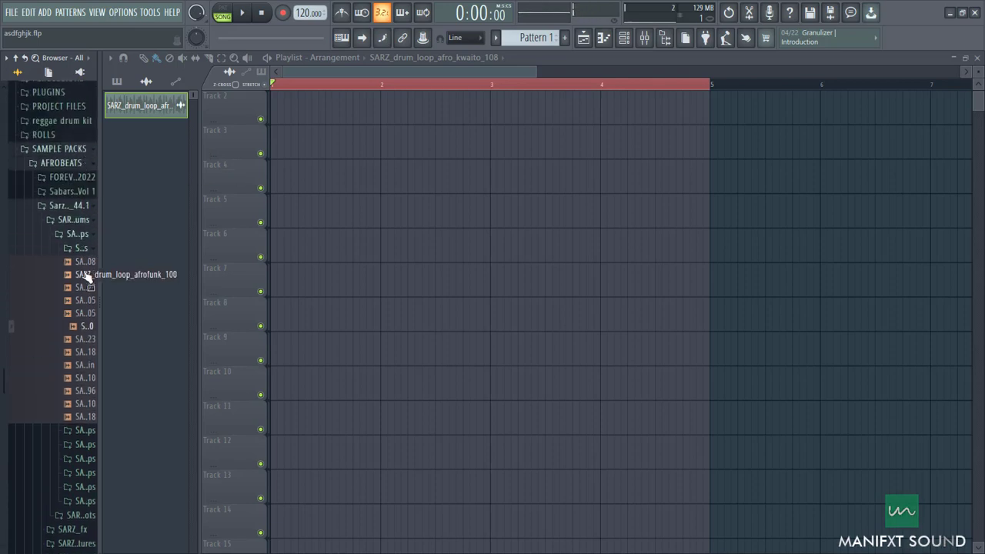
click(83, 289)
scroll(85, 304, down, 3)
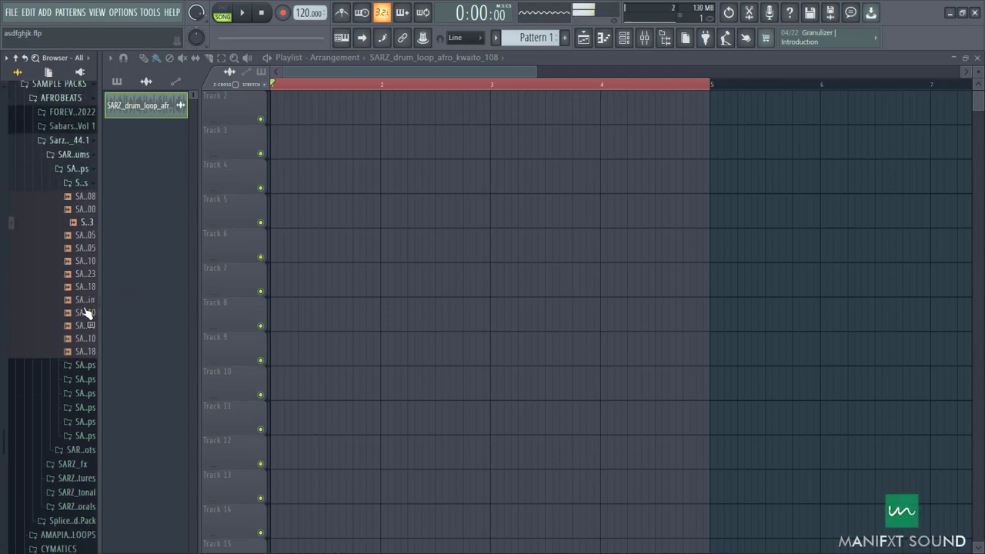
click(86, 314)
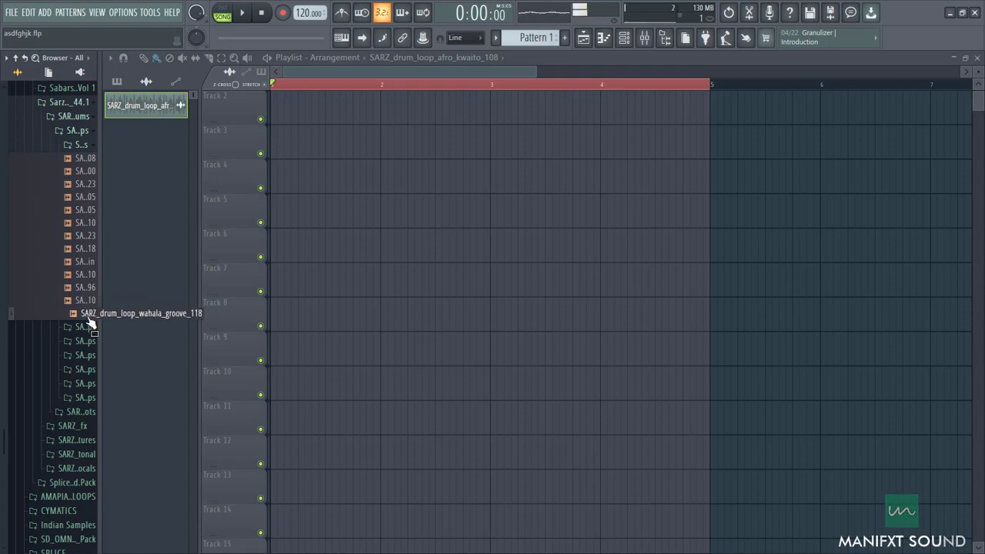
drag(88, 319, 271, 91)
Step: Inspect the wahala groove clip against the bar lines and play it back with the metronome to check its timing
scroll(361, 156, up, 3)
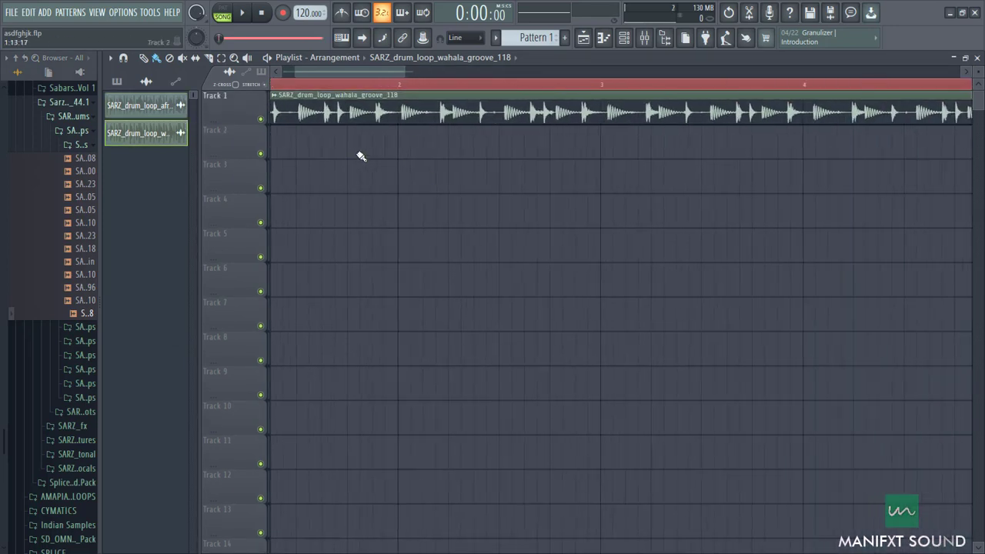
scroll(361, 156, up, 4)
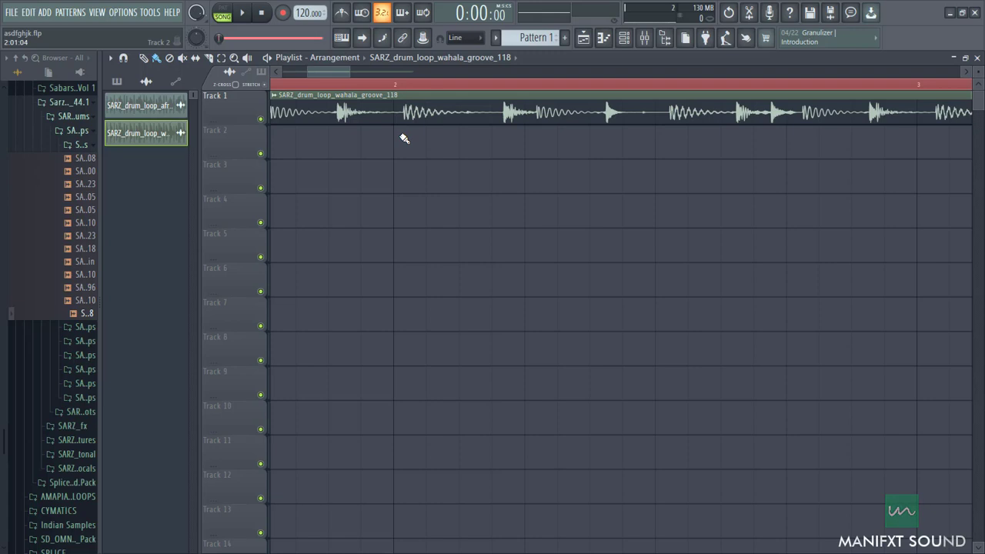
scroll(344, 136, down, 8)
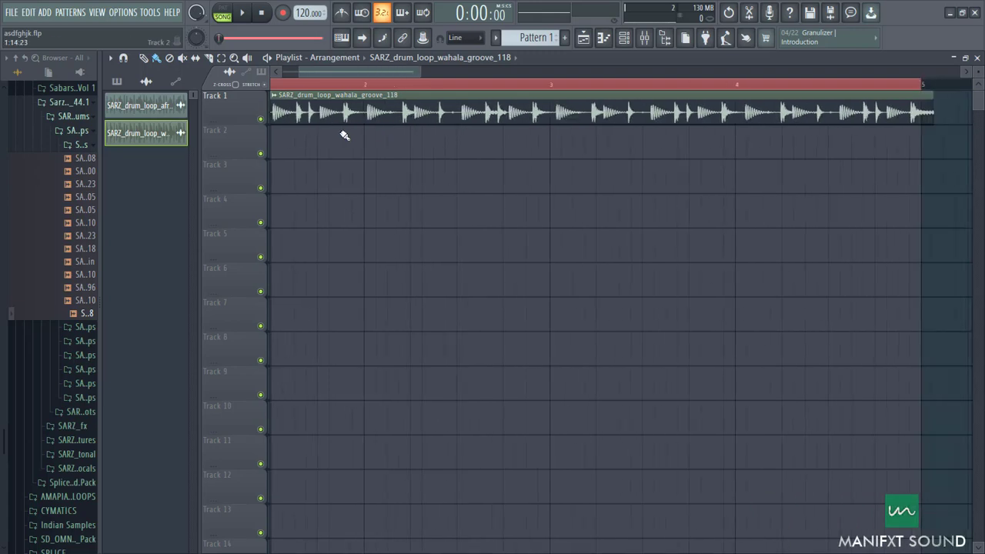
key(space)
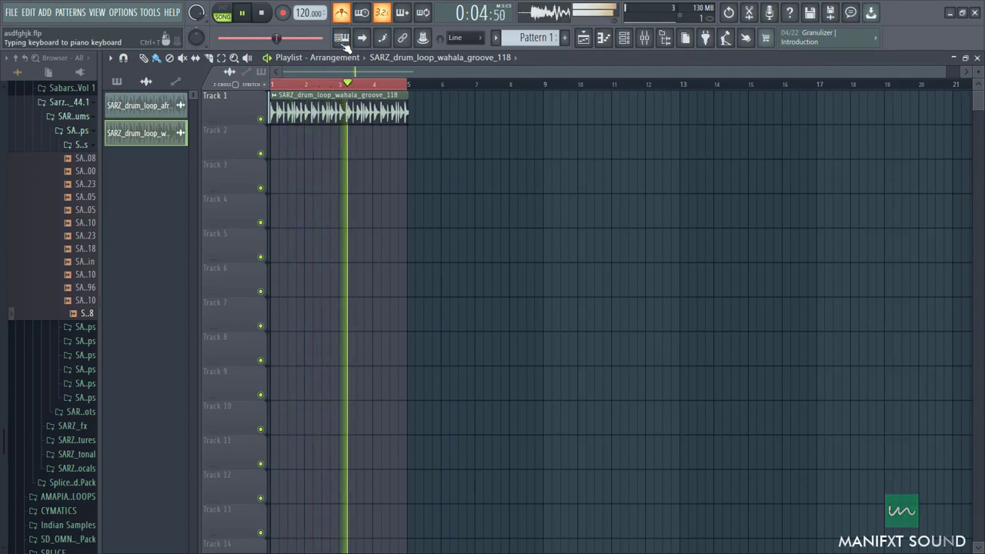
key(space)
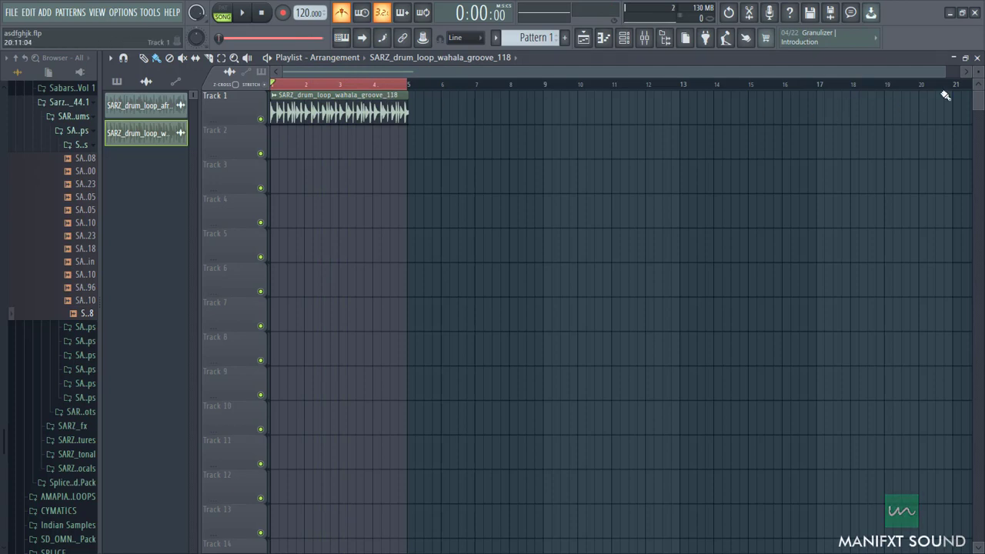
Step: Set the time stretching mode of the wahala groove sample to Stretch in its channel settings
drag(946, 71, 313, 72)
double_click(286, 111)
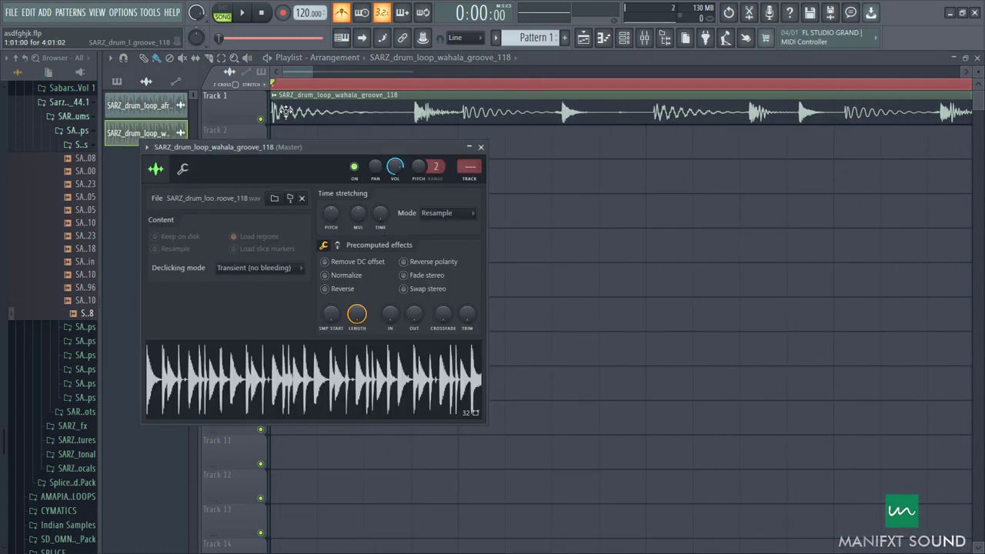
click(437, 214)
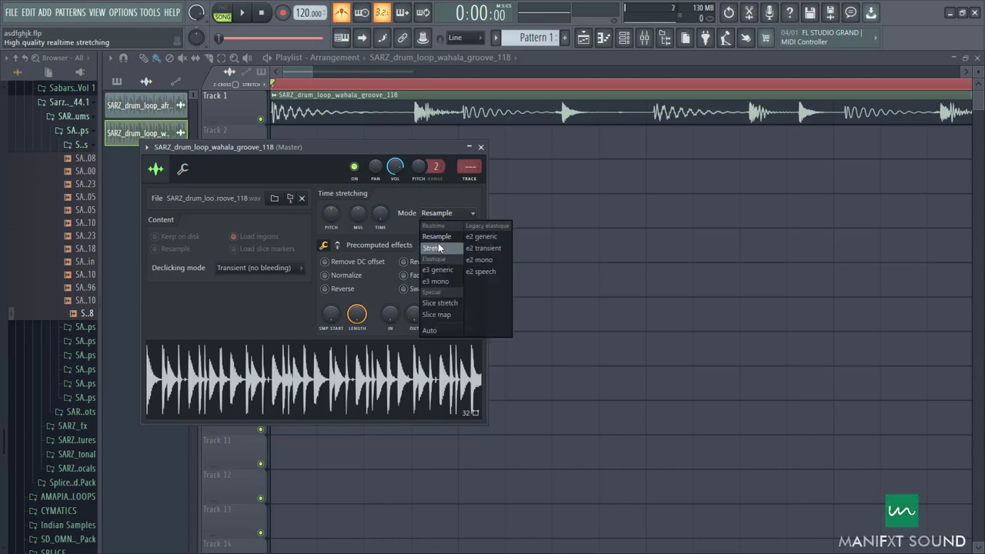
click(438, 248)
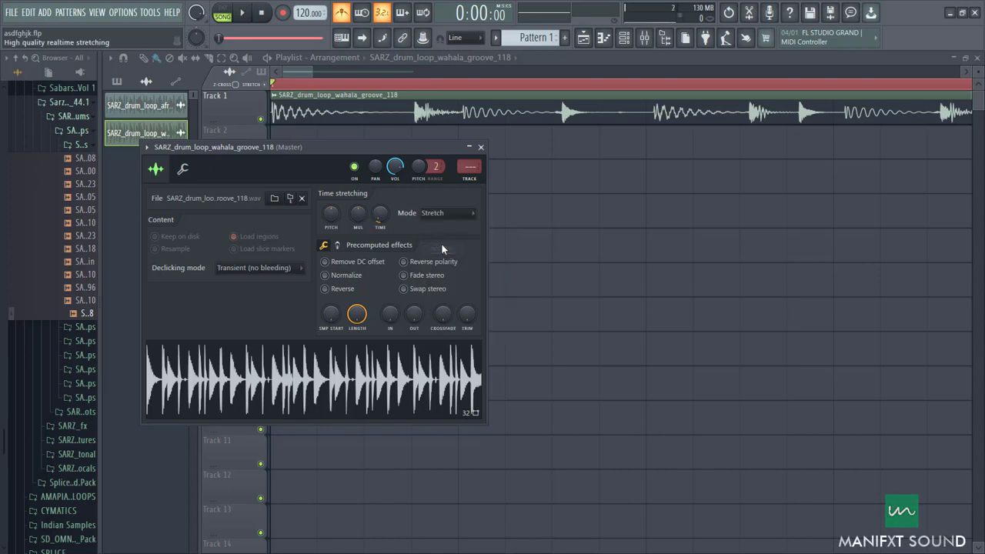
click(482, 147)
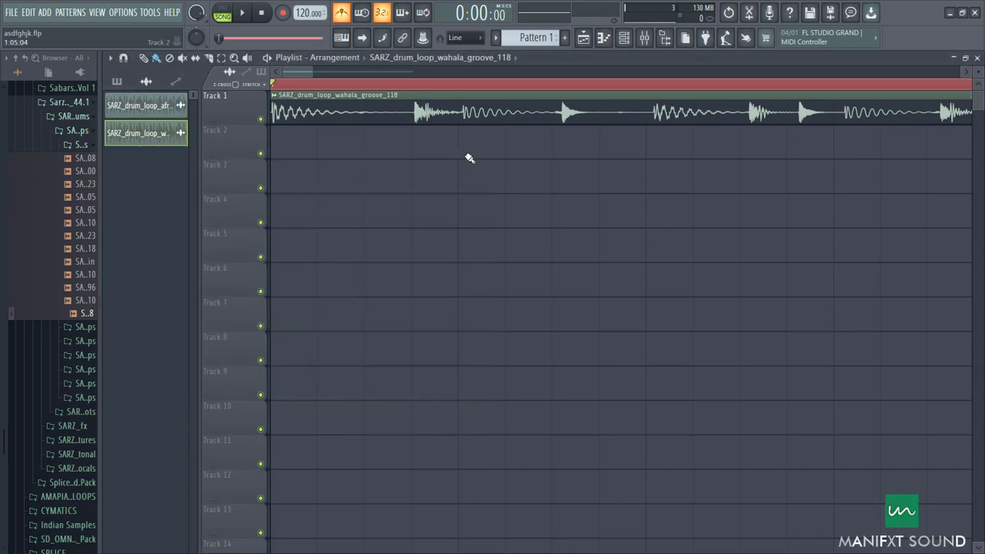
Step: Fit the wahala groove clip to the project tempo, entering 118 BPM as the sample's own tempo
scroll(297, 71, up, 2)
scroll(289, 71, up, 1)
click(274, 94)
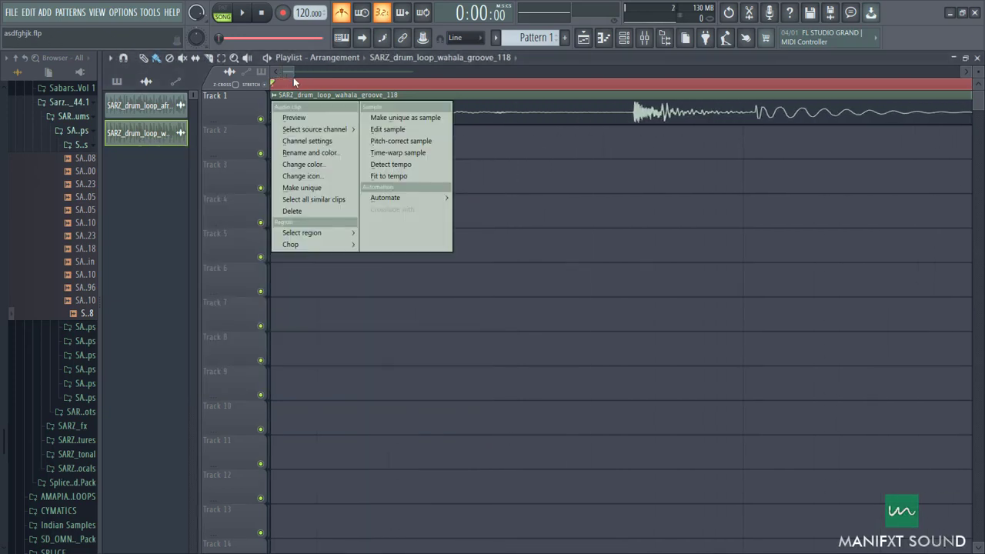
click(284, 75)
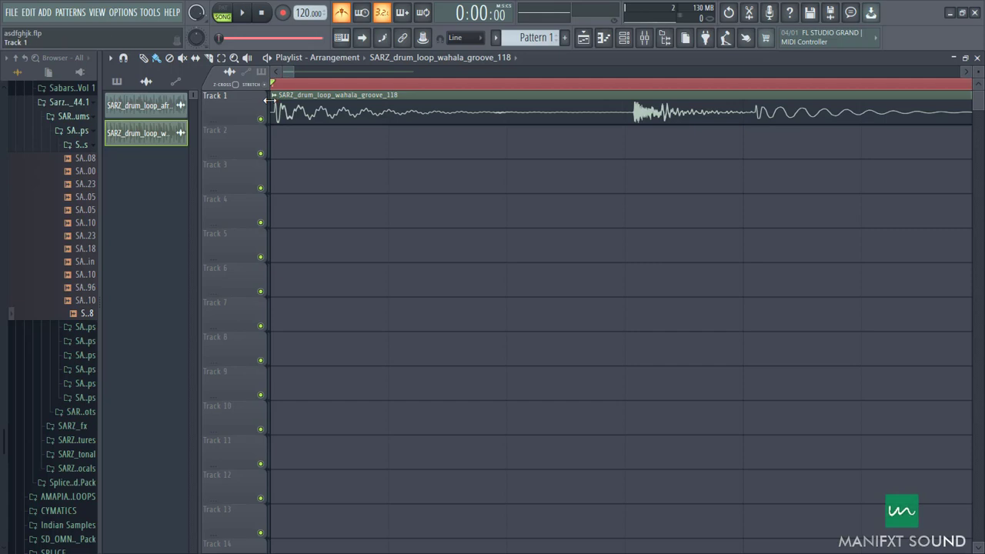
click(274, 94)
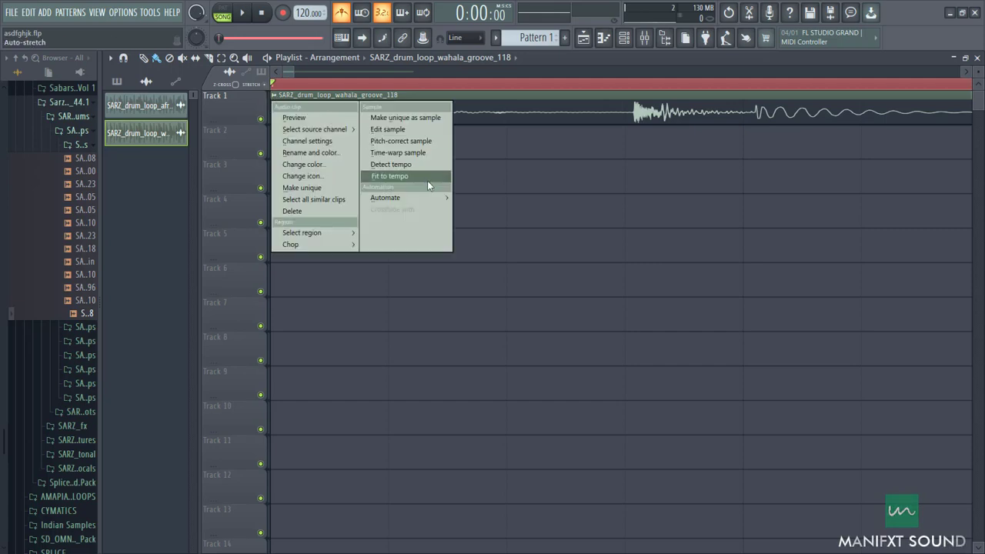
click(427, 180)
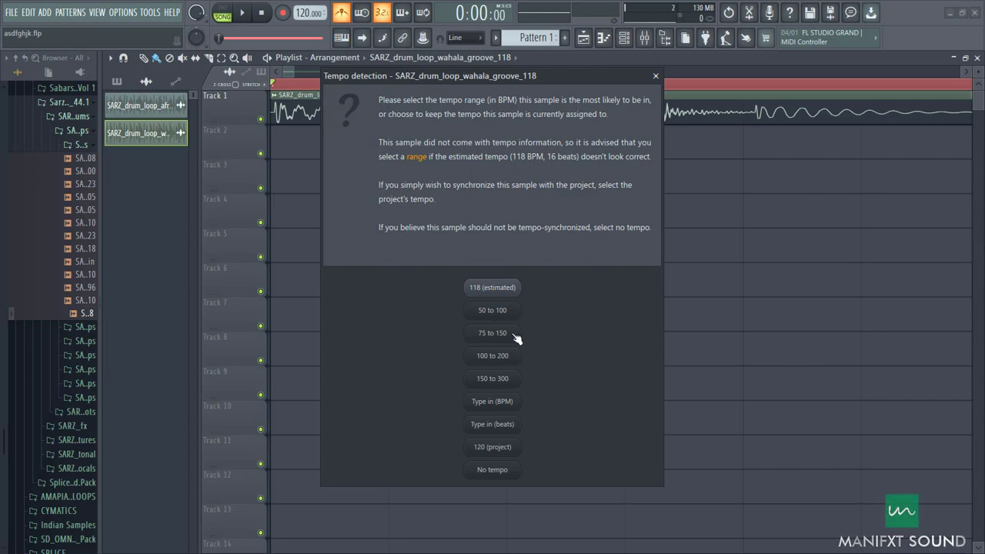
click(514, 404)
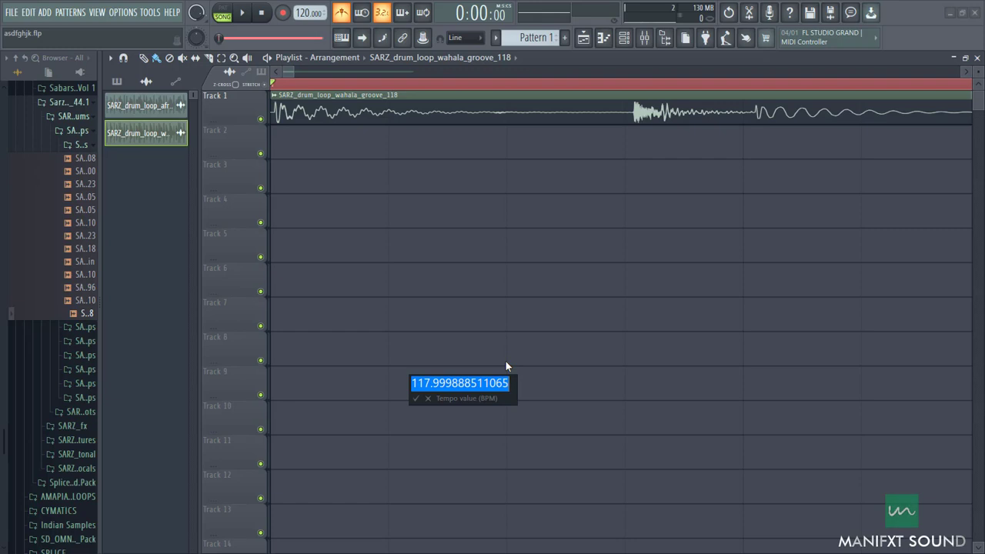
text(118)
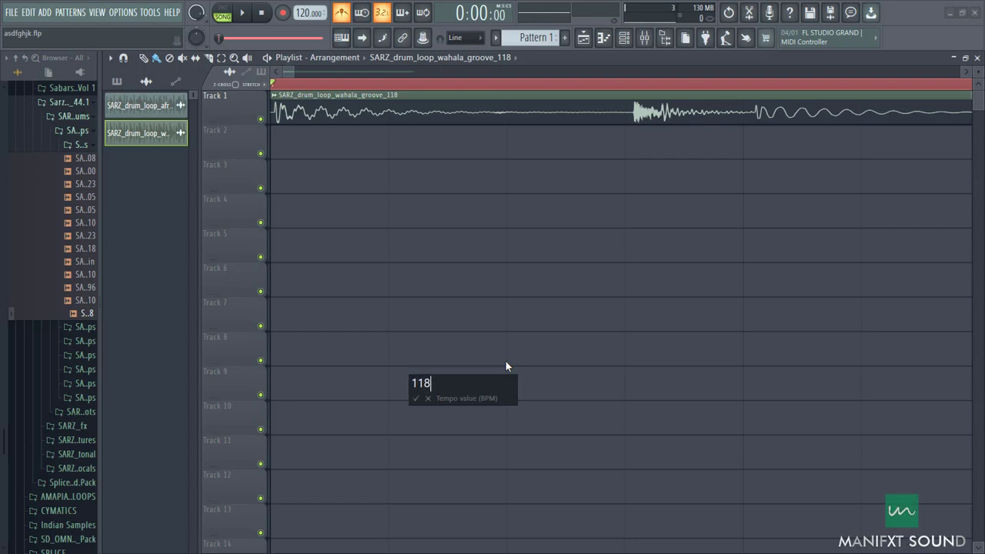
key(Return)
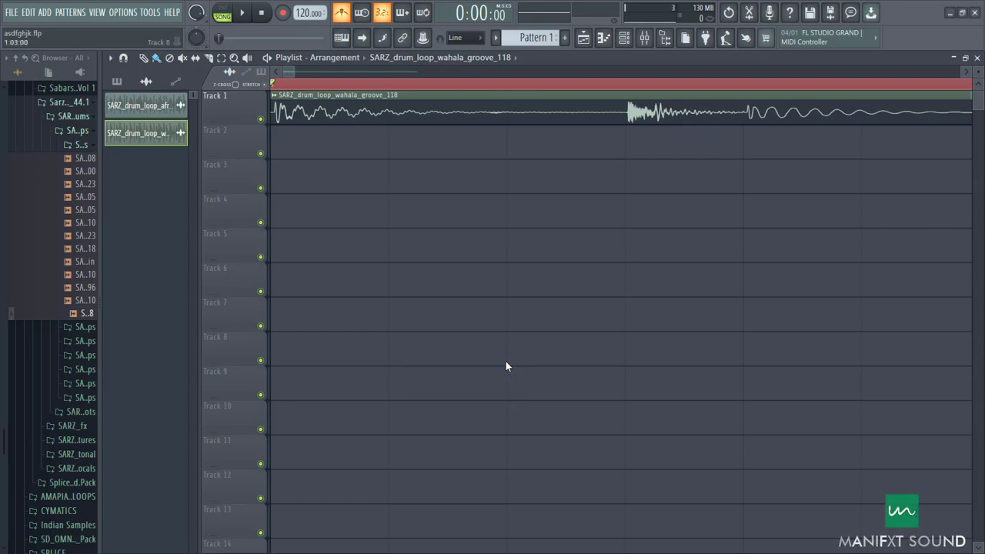
Step: Play back the tempo-fitted wahala groove loop and check its alignment with the four-bar grid
scroll(484, 315, down, 5)
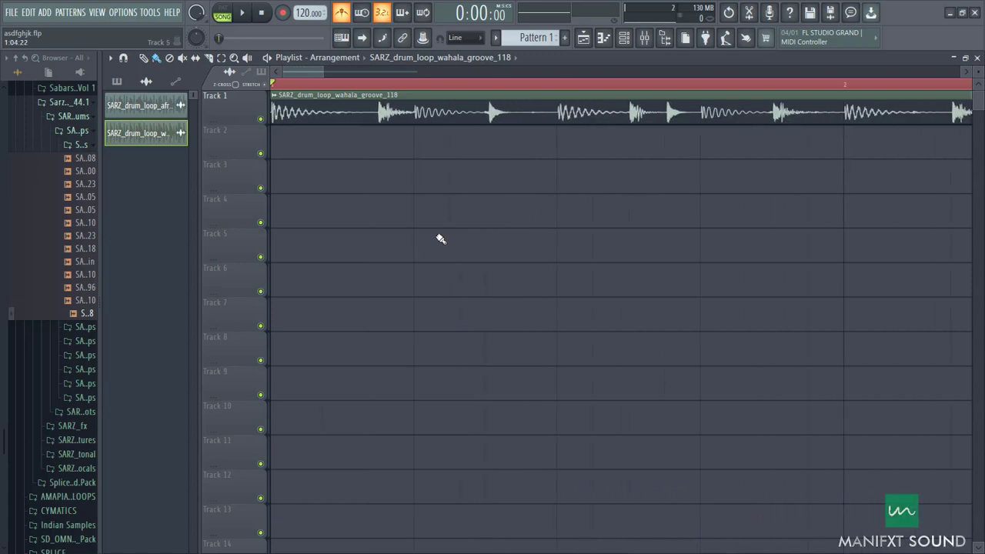
scroll(440, 240, down, 3)
scroll(442, 242, down, 4)
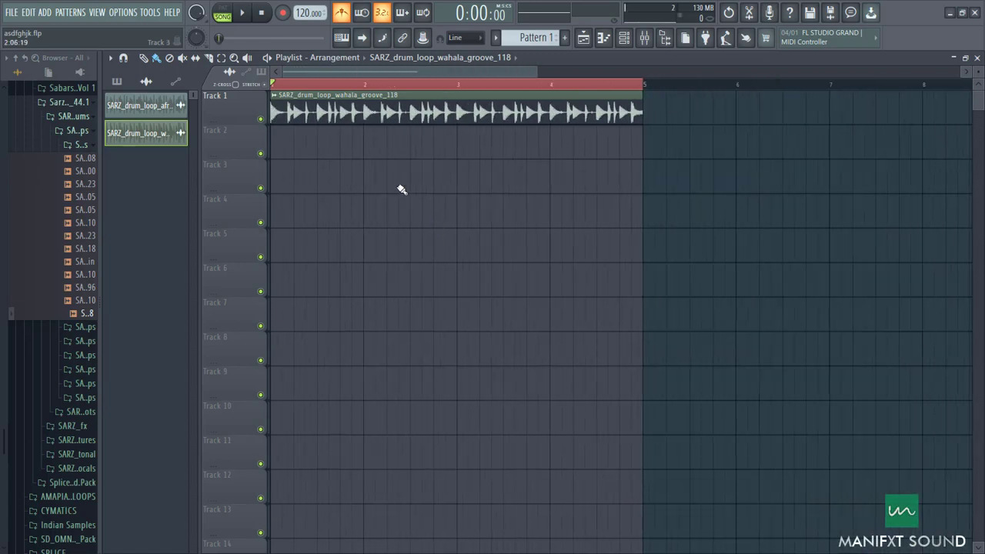
key(space)
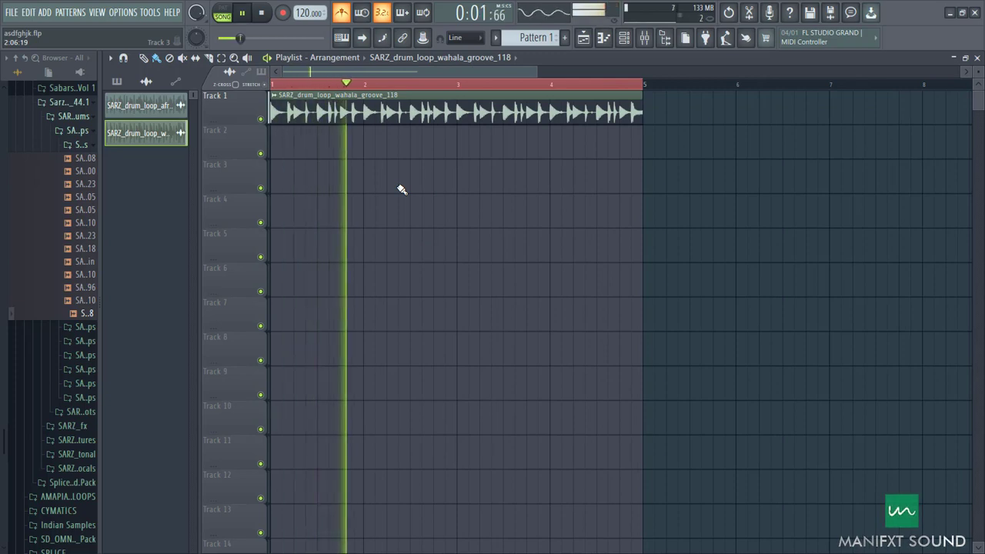
scroll(380, 220, up, 1)
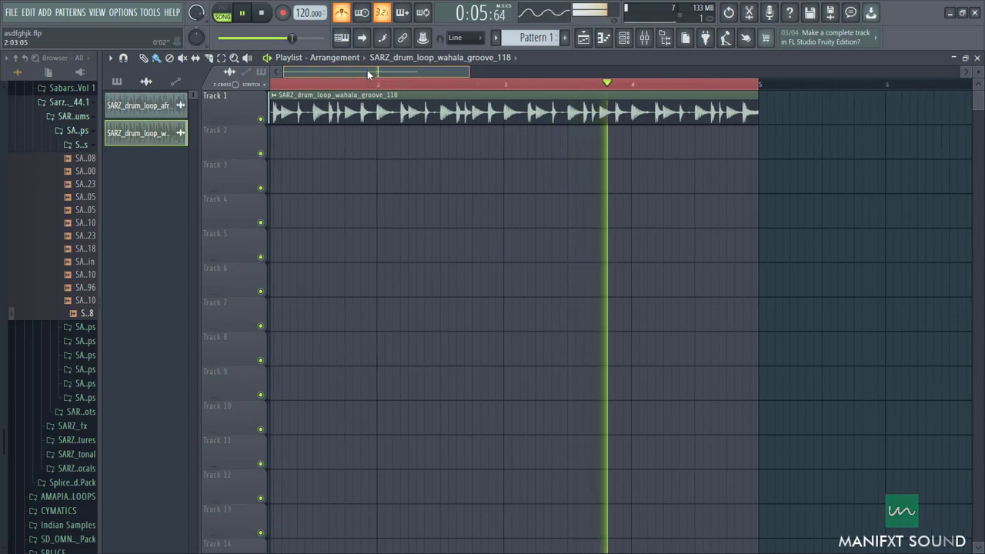
scroll(367, 70, up, 1)
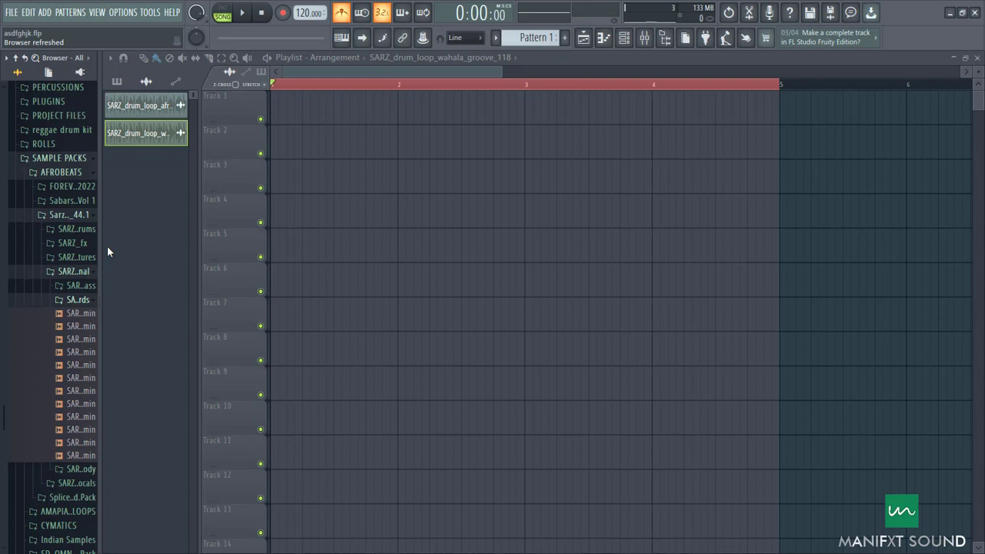
Step: Audition the synth, pluck, guitar and keys loops in the open sample folder, ending with SARZ_keys_loop_memories_105_C#min
scroll(64, 339, down, 3)
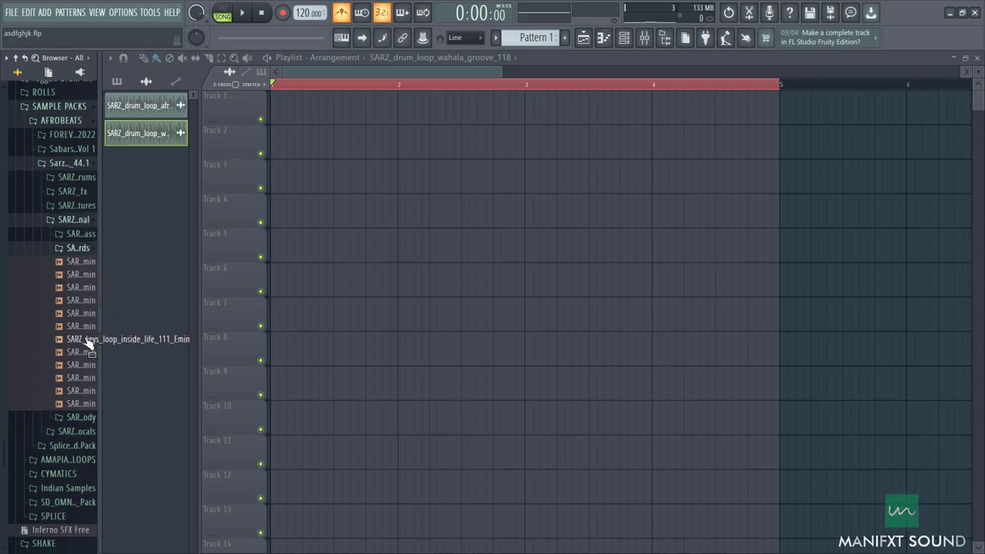
click(79, 393)
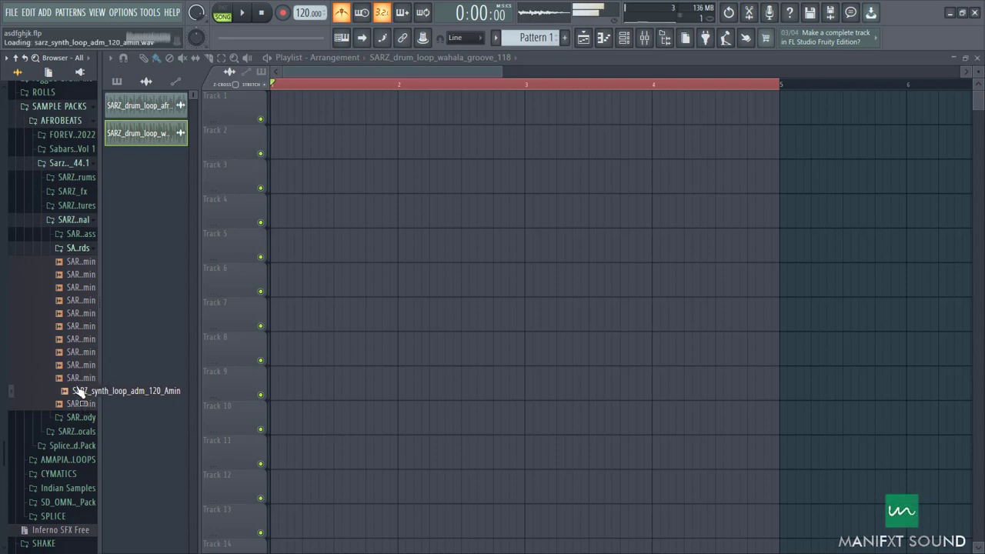
click(79, 381)
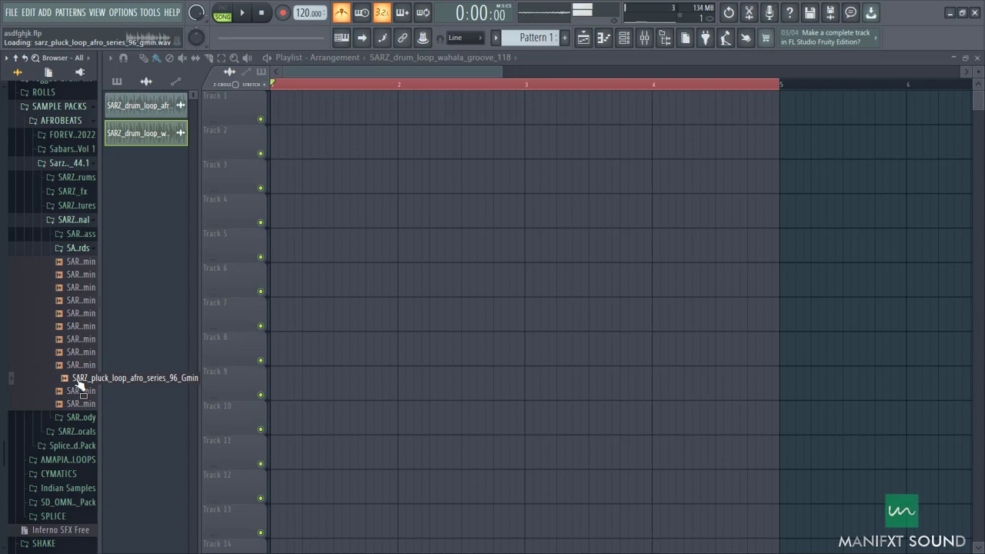
click(79, 366)
click(68, 262)
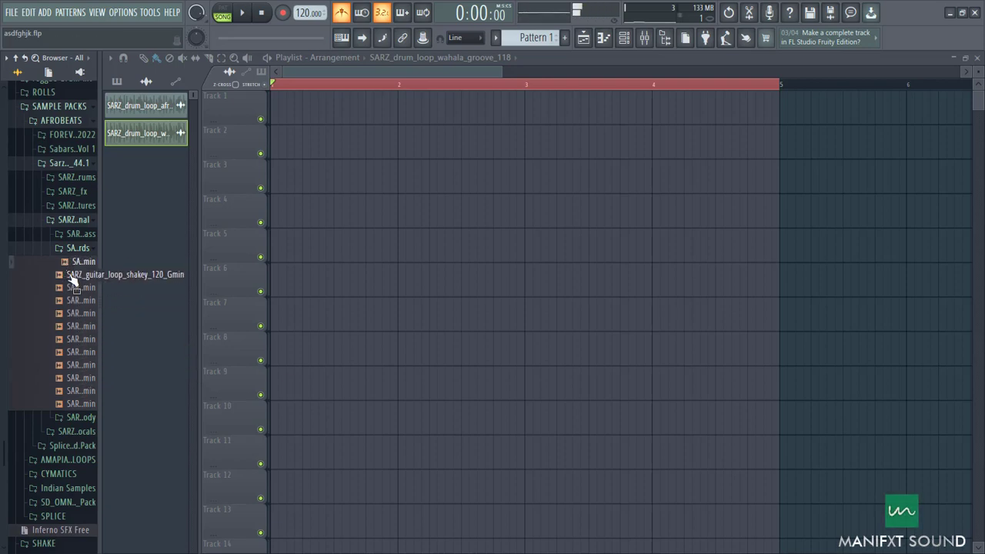
click(71, 276)
click(75, 290)
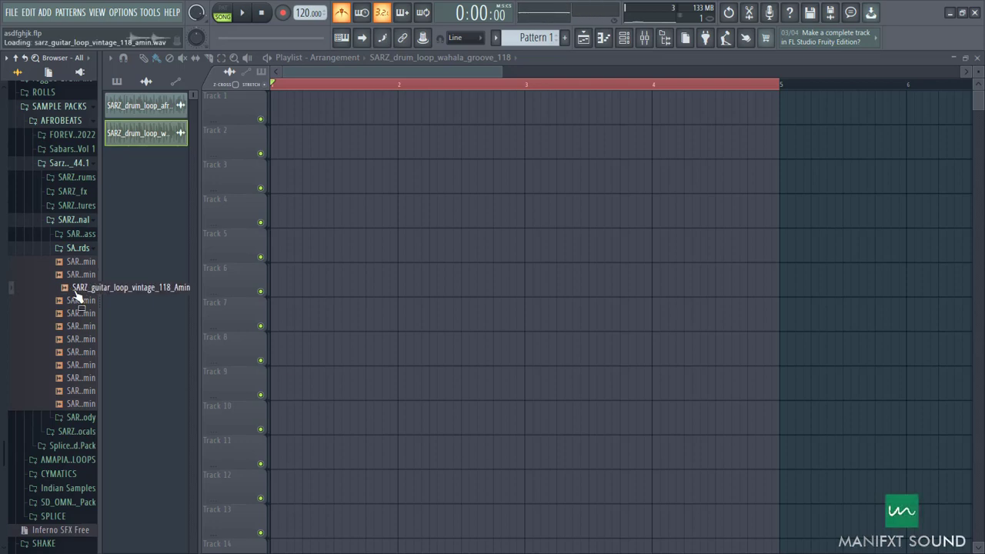
click(75, 304)
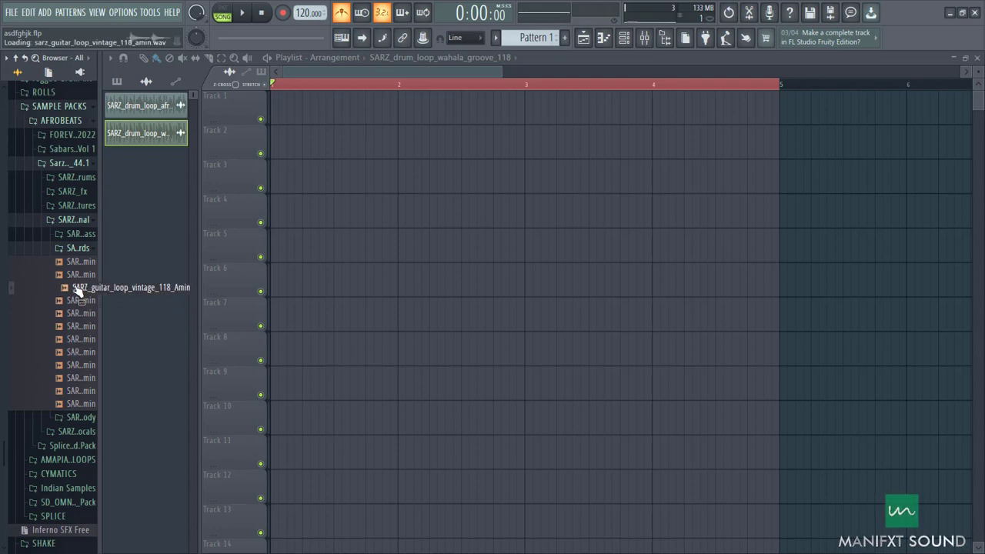
click(83, 396)
click(85, 404)
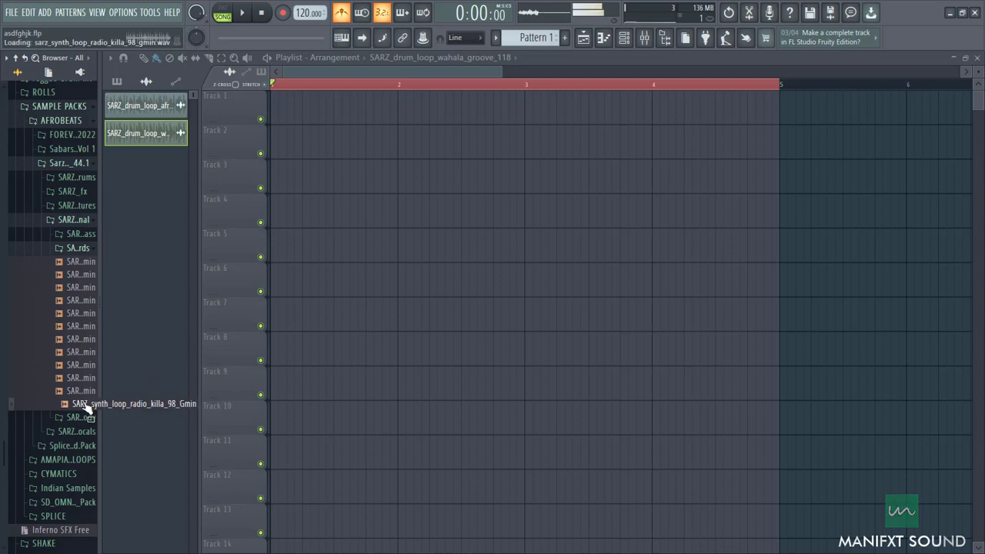
click(80, 355)
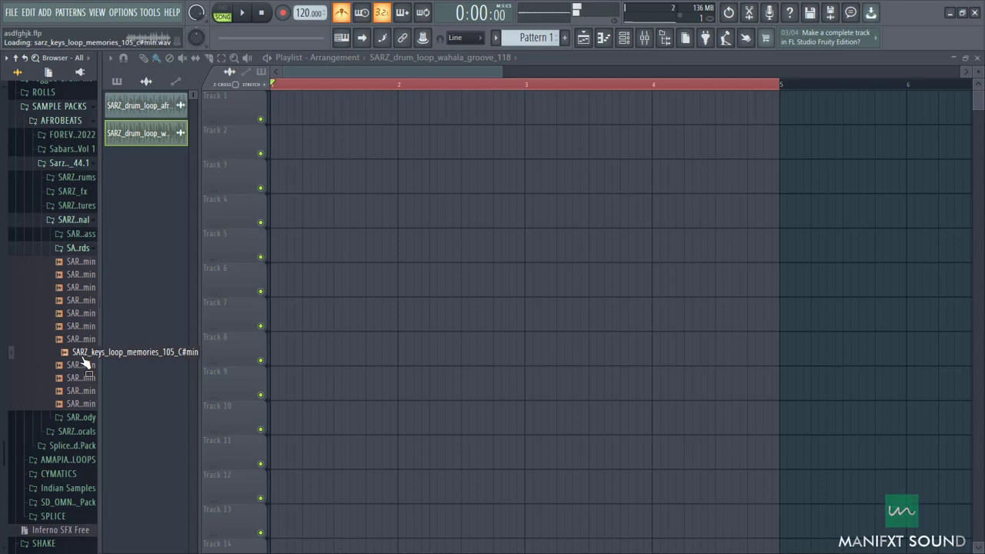
click(105, 367)
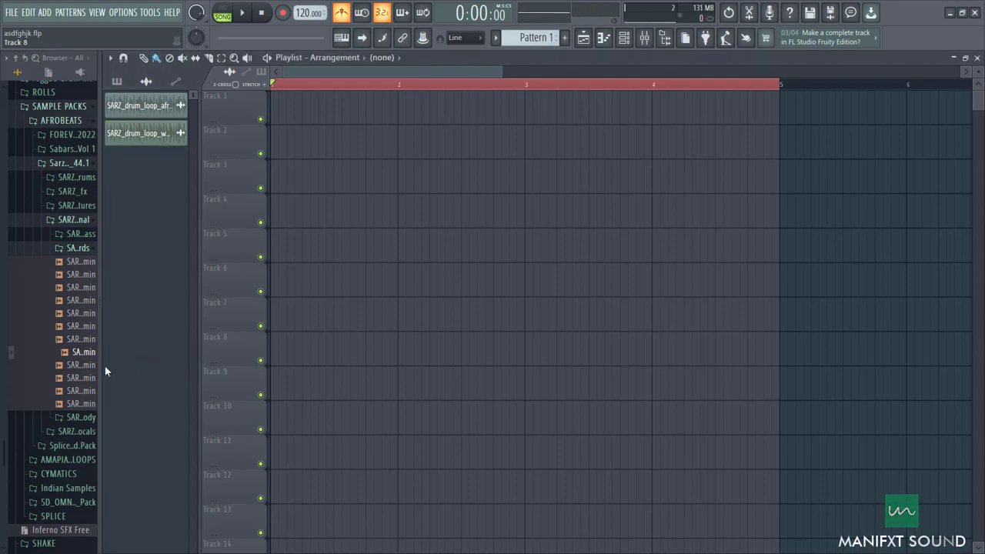
Step: Add the SARZ_keys_loop_memories_105_C#min loop to the playlist and place its clip at bar 1 on Track 1
drag(74, 352, 309, 210)
drag(461, 200, 882, 25)
scroll(308, 189, up, 5)
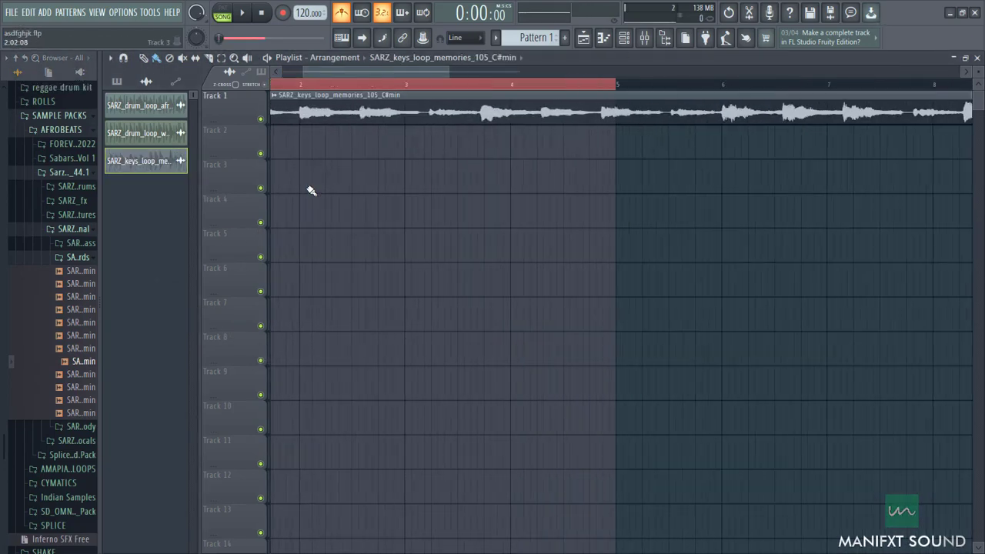
drag(346, 75, 295, 71)
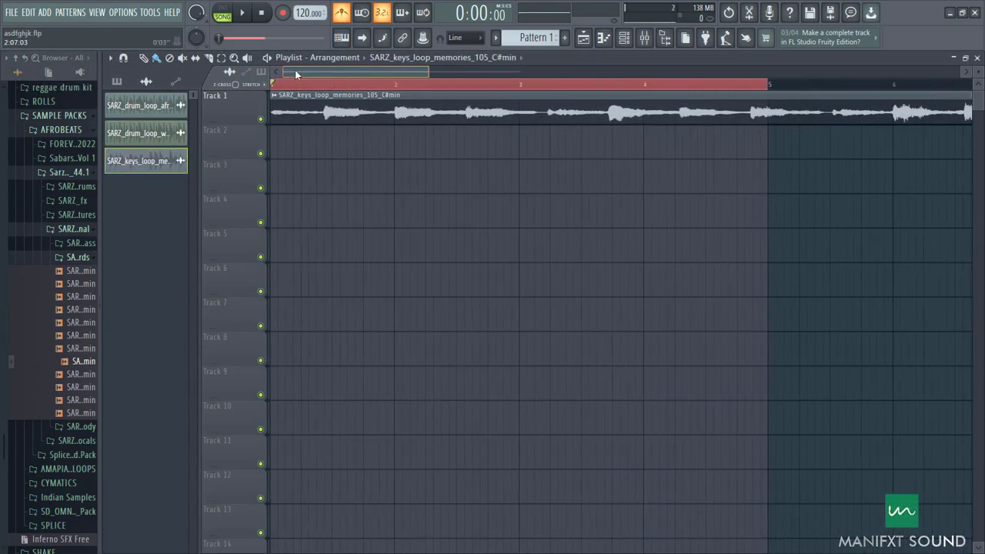
right_click(375, 103)
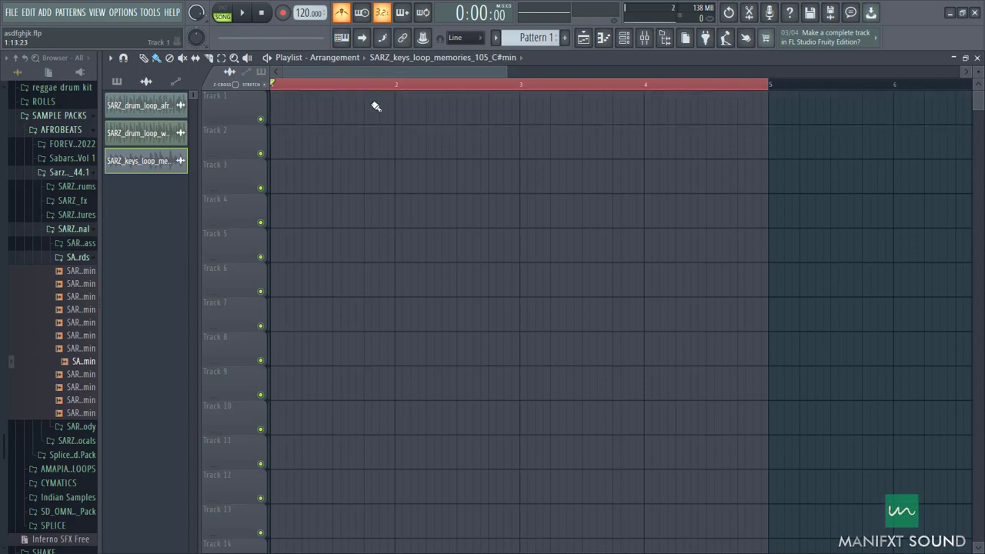
click(375, 106)
Step: Set the time stretching mode of the memories keys loop to Stretch in its channel settings
double_click(370, 103)
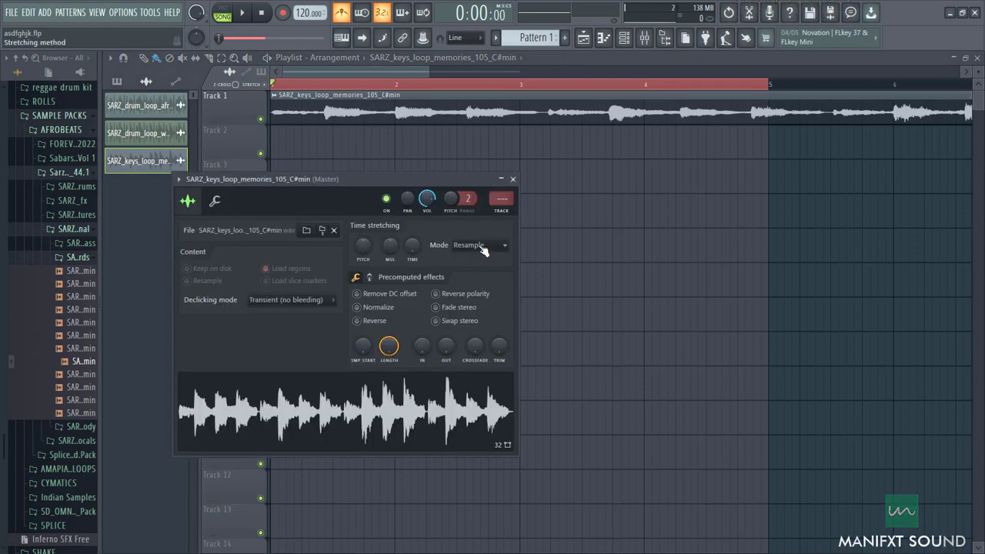
click(481, 245)
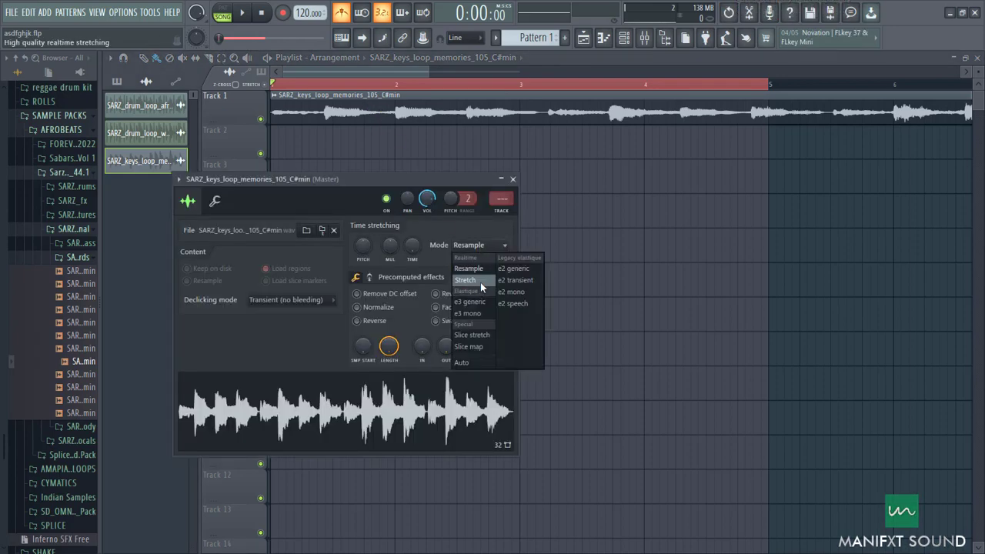
click(481, 280)
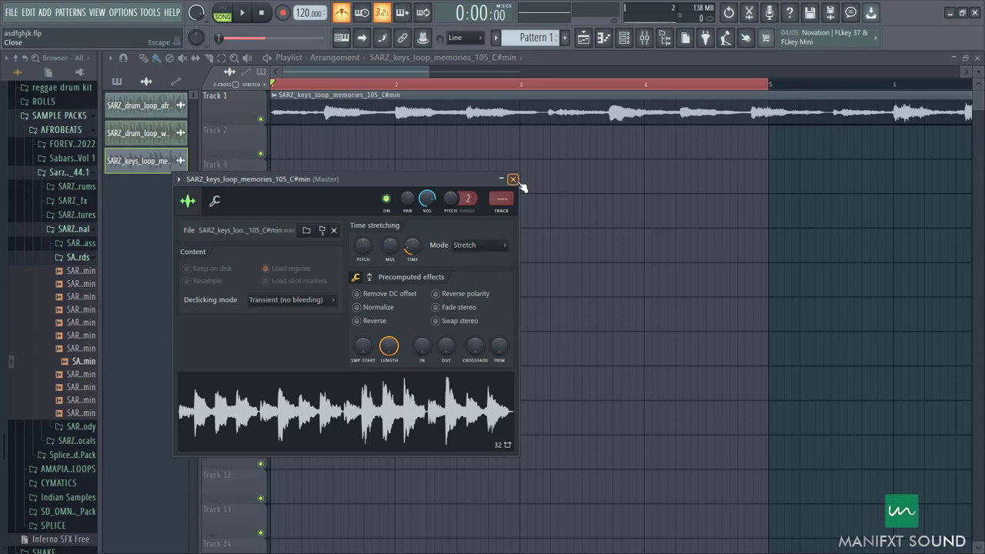
click(514, 180)
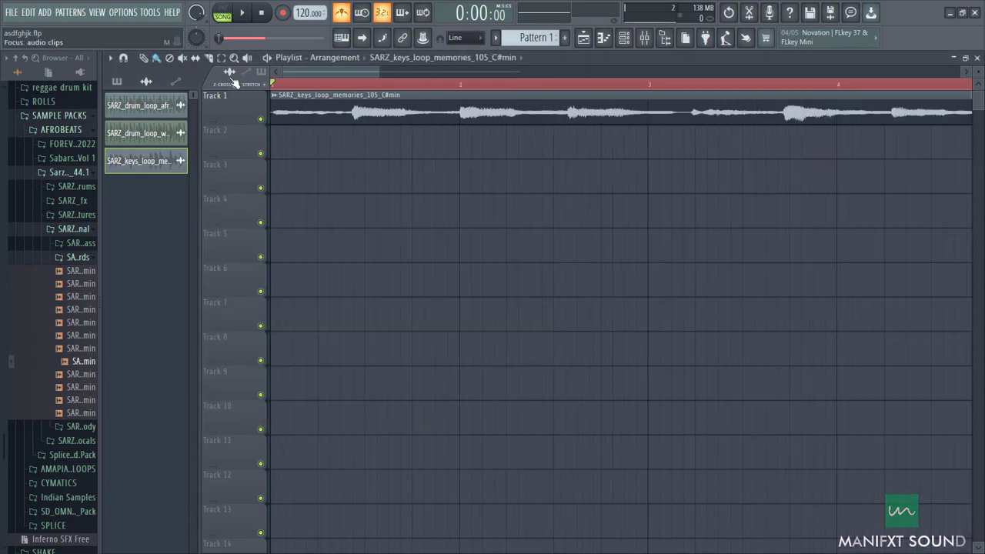
Step: Fit the memories keys clip on Track 1 to the 120 BPM project tempo
click(276, 95)
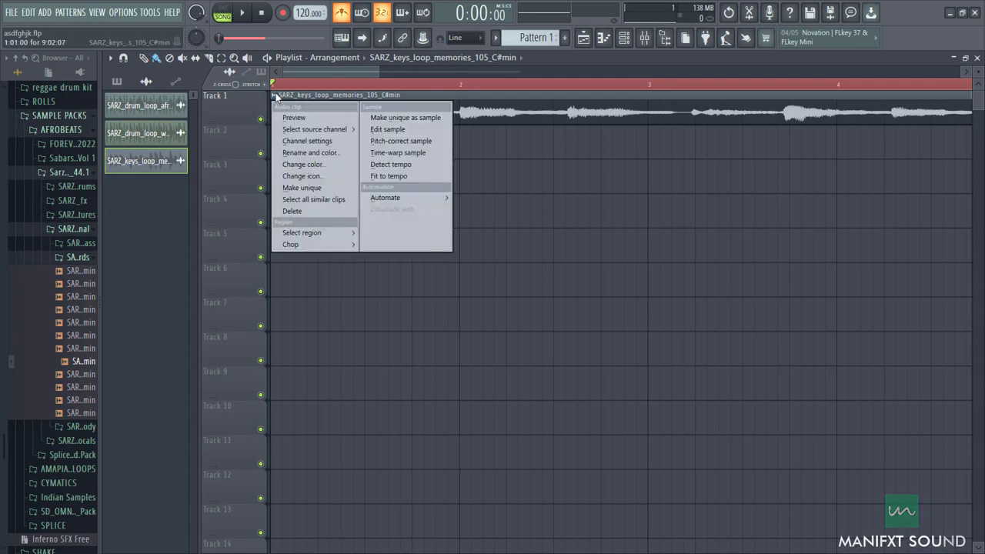
click(378, 176)
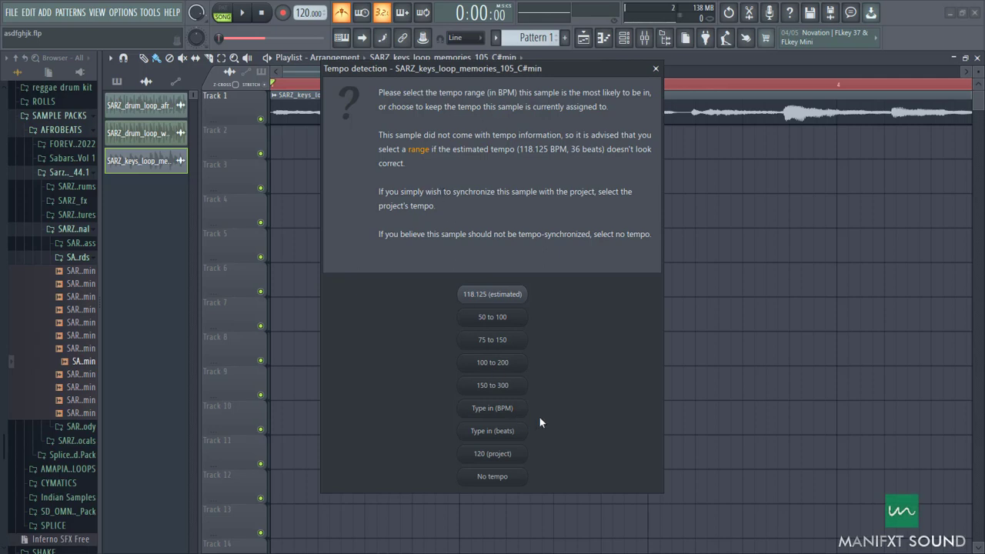
click(514, 344)
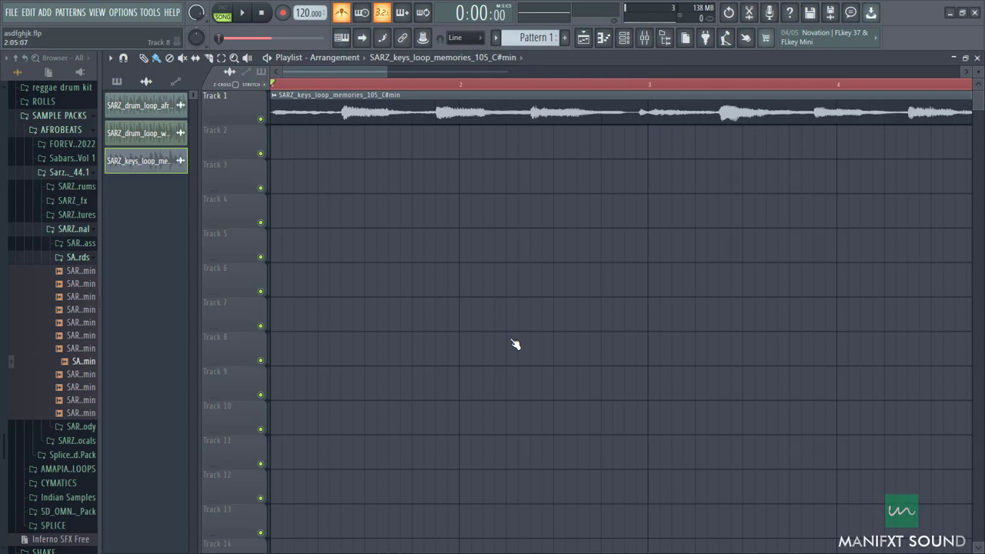
Step: Select the whole keys clip and play it back with the metronome to check its alignment with the bar lines
ctrl+scroll(515, 344, down, 5)
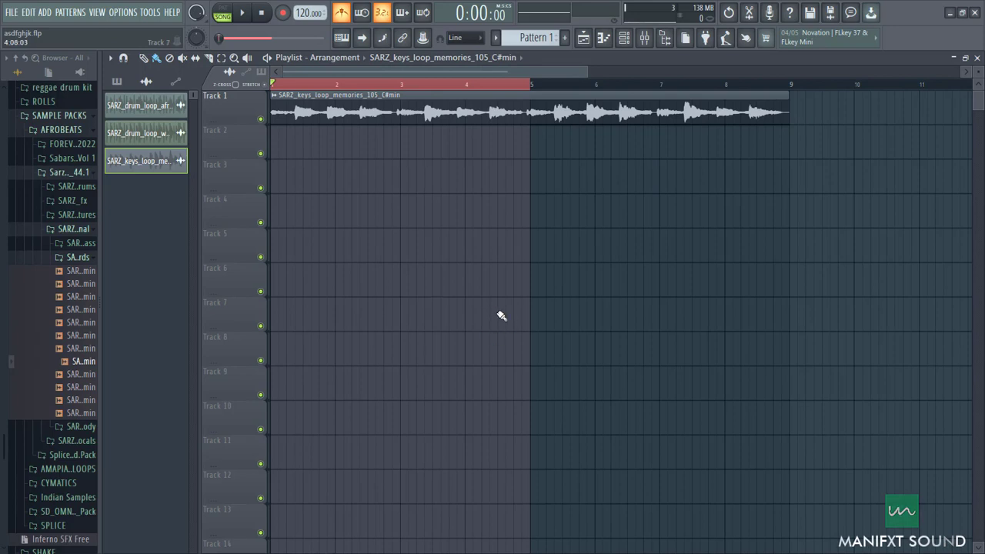
key(ctrl+a)
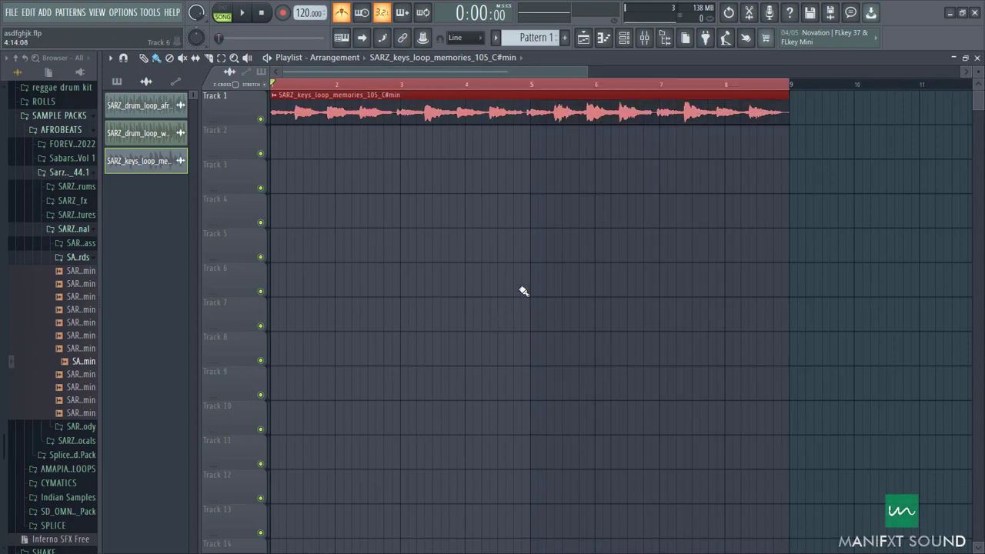
key(space)
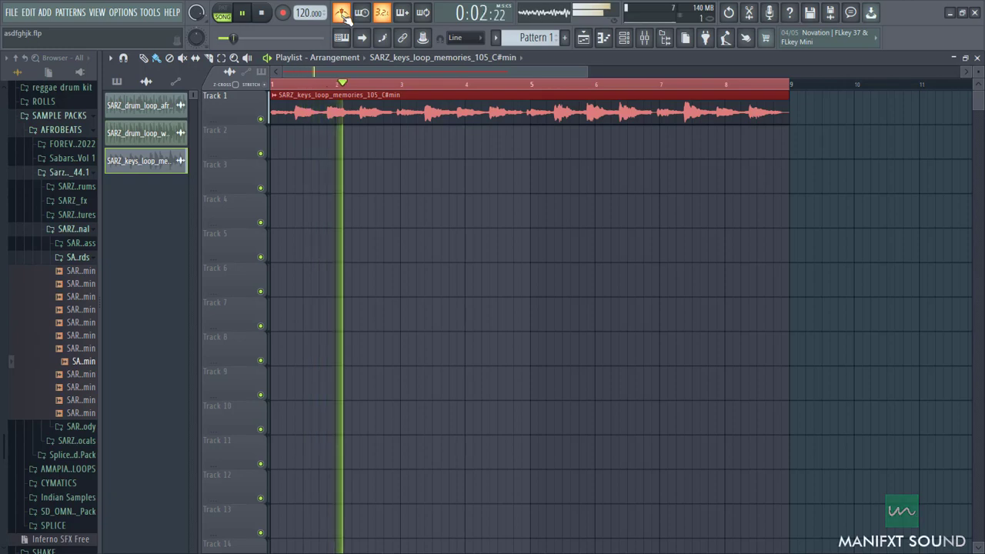
scroll(361, 152, up, 2)
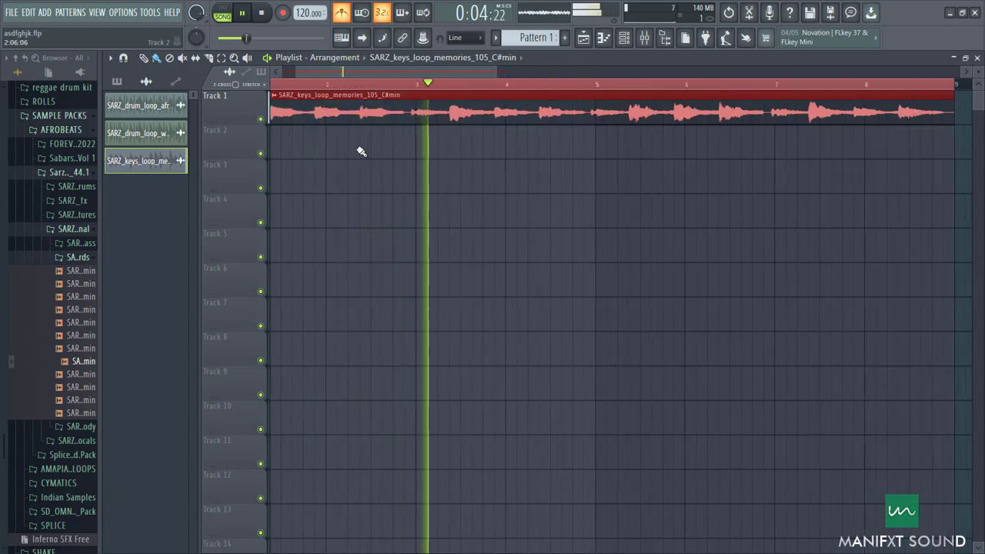
scroll(390, 205, down, 4)
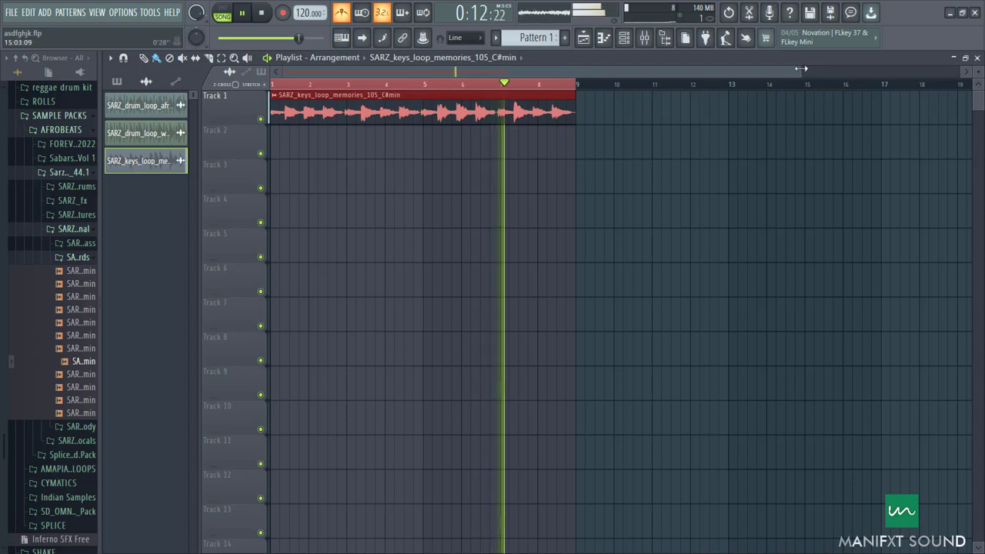
drag(801, 68, 602, 70)
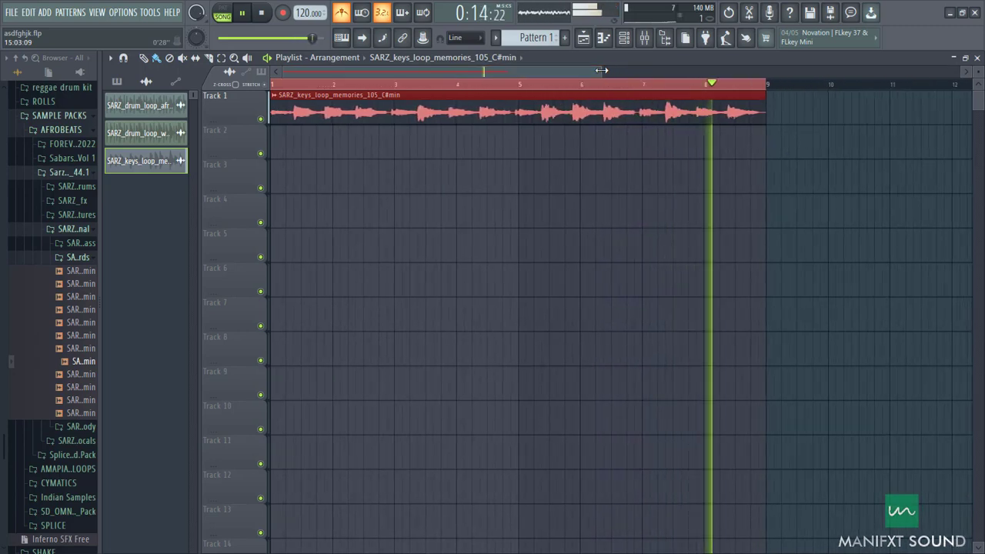
key(space)
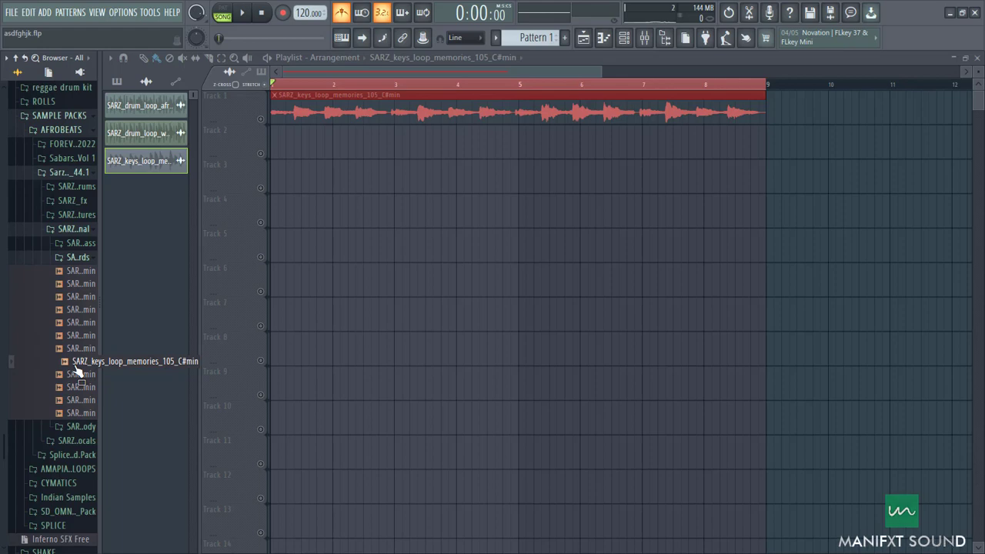
Step: Enable Track 1 and replay the tempo-fitted keys loop across its eight bars
click(261, 119)
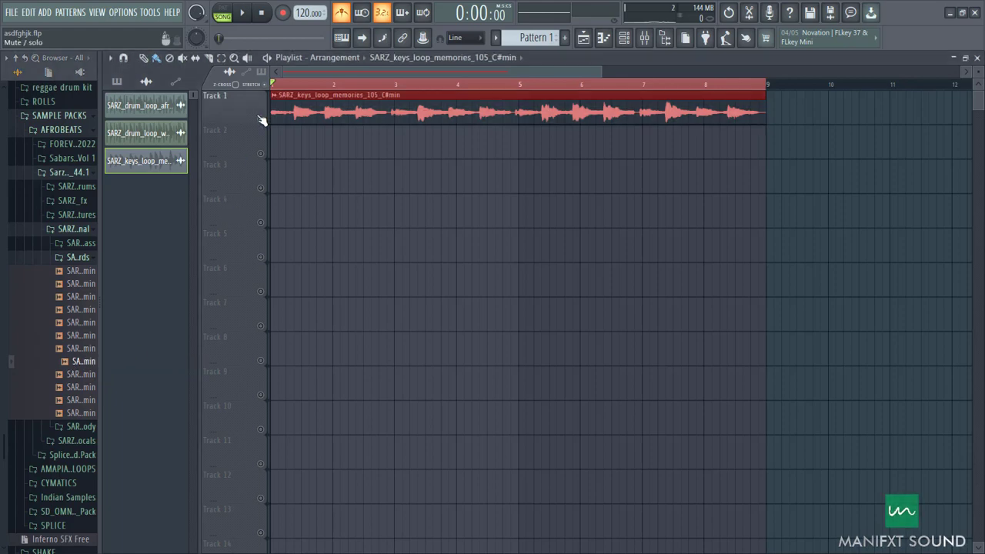
key(space)
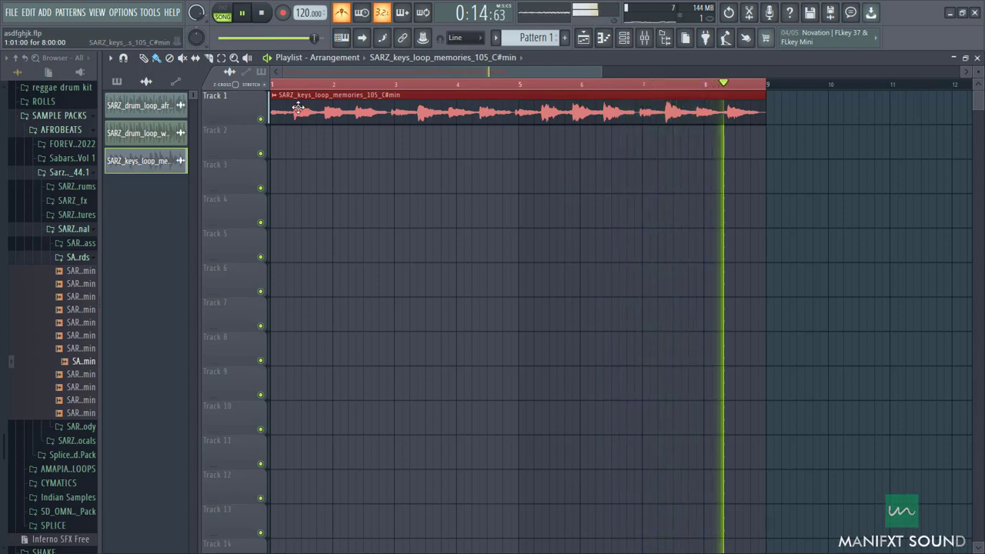
key(space)
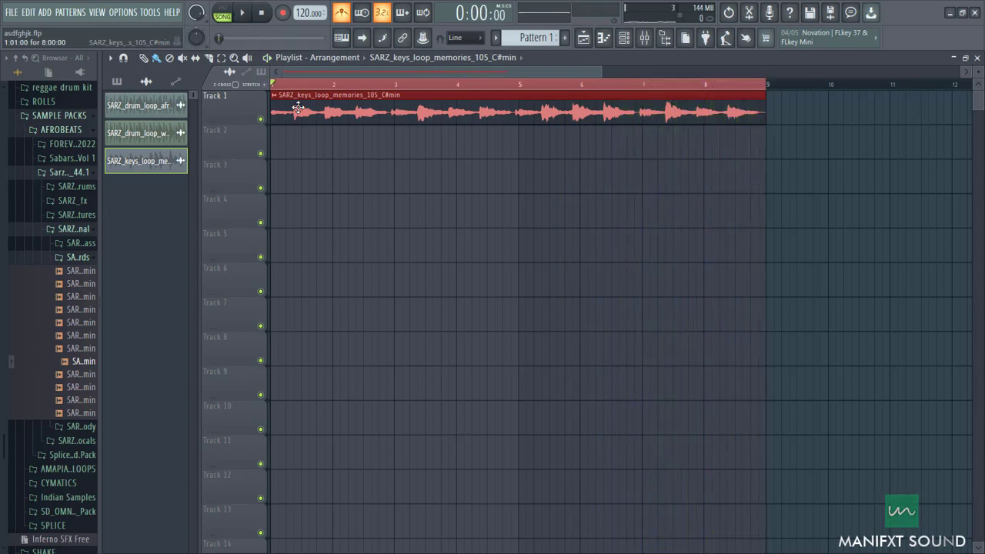
Step: Place the SARZ_drum_loop_afro_kwaito_108 clip at bar 1 on Track 3
drag(164, 108, 273, 190)
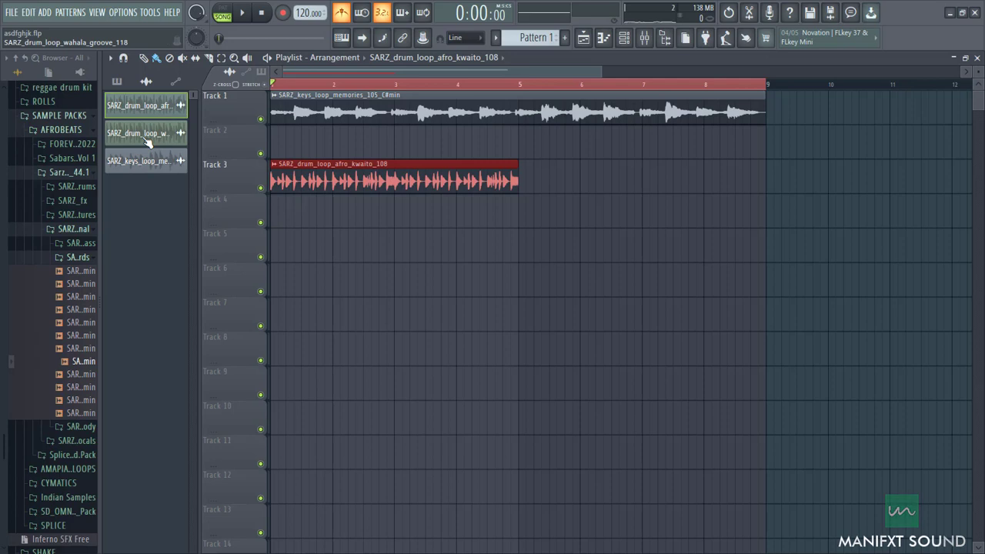
scroll(278, 174, up, 5)
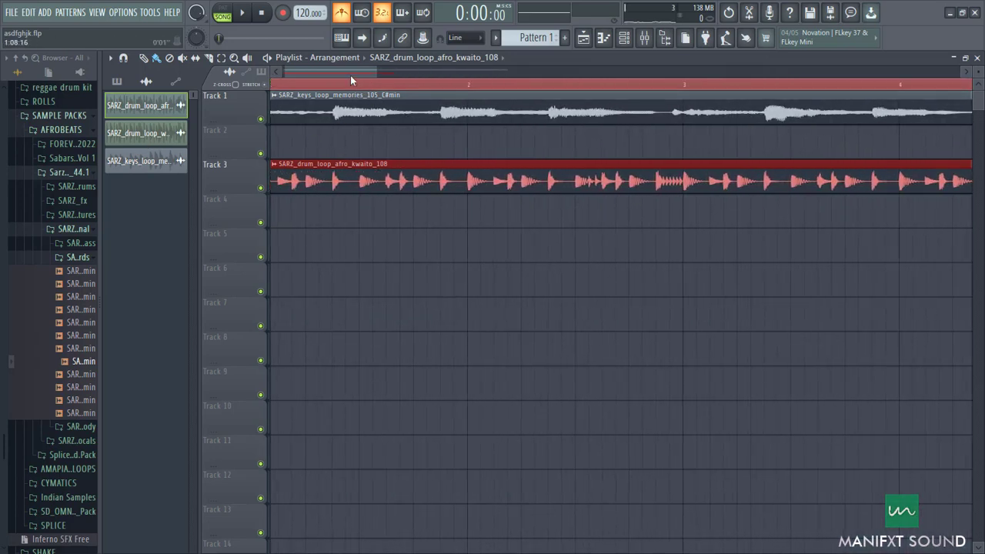
scroll(350, 75, down, 4)
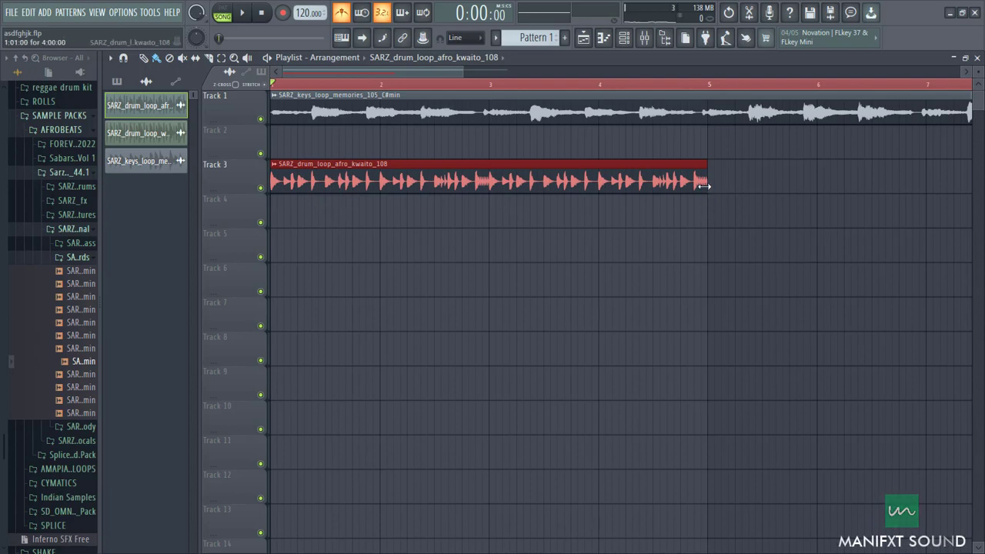
Step: Try stretching the kwaito drum clip's end to bar 7 and undo the stretch
drag(703, 185, 926, 186)
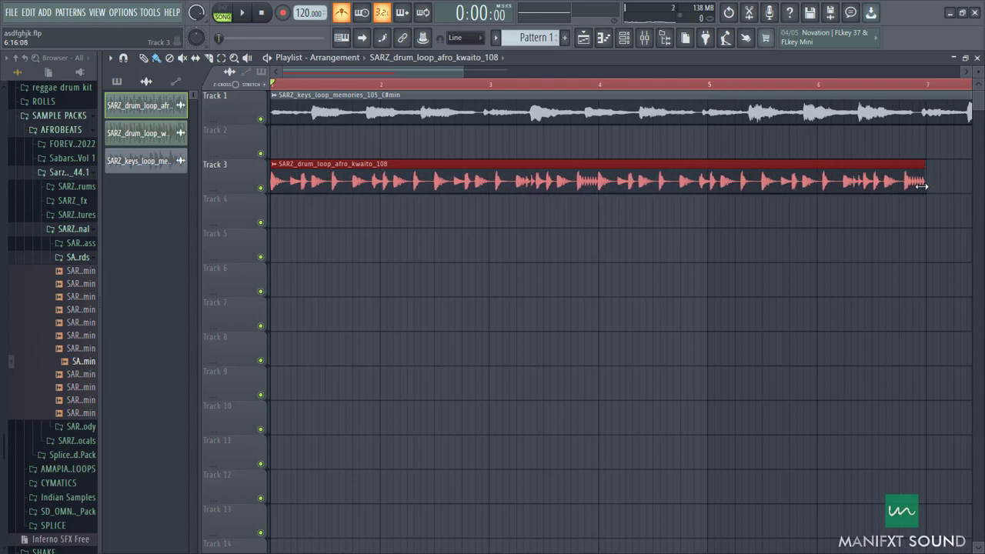
key(ctrl+z)
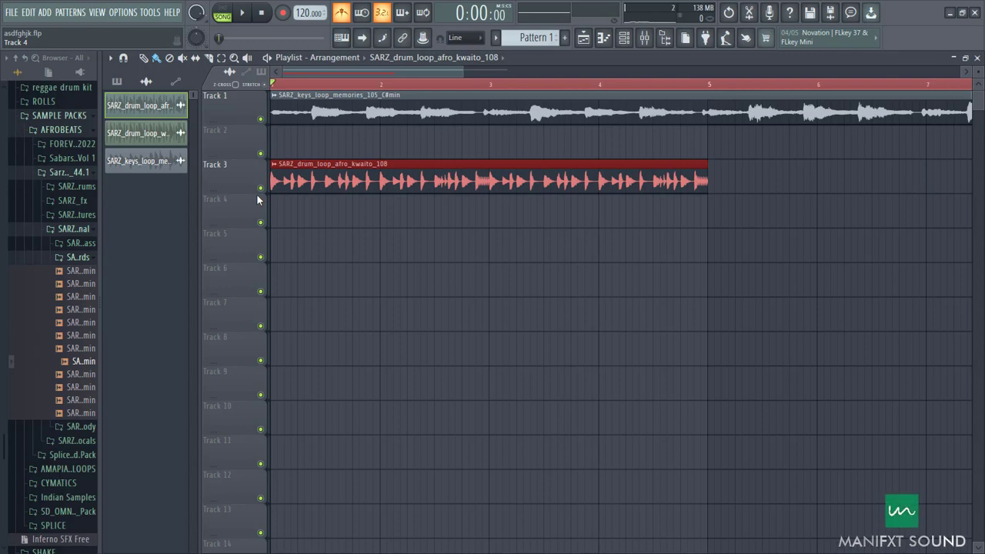
Step: Solo Track 3 and play the kwaito drum loop to check its timing against the metronome
right_click(261, 188)
key(space)
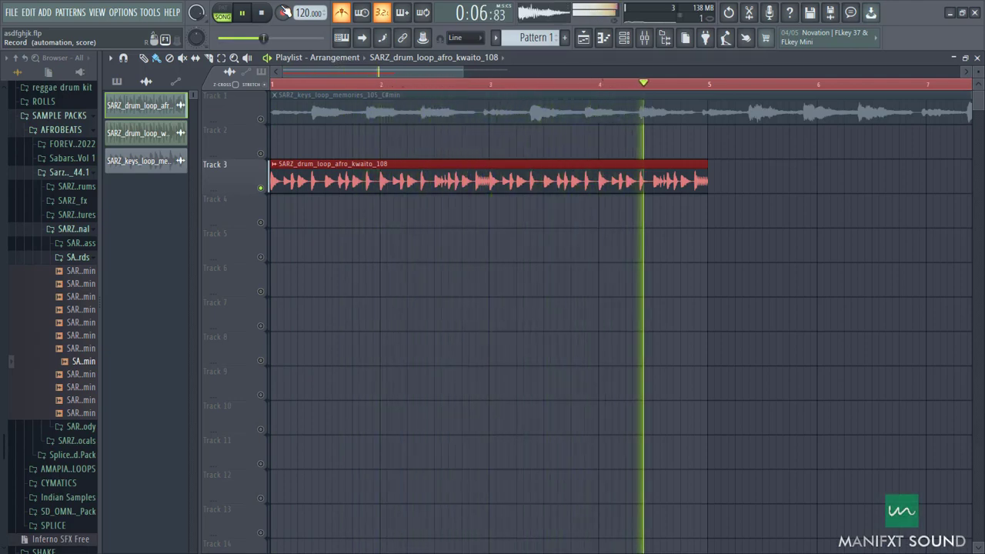
key(space)
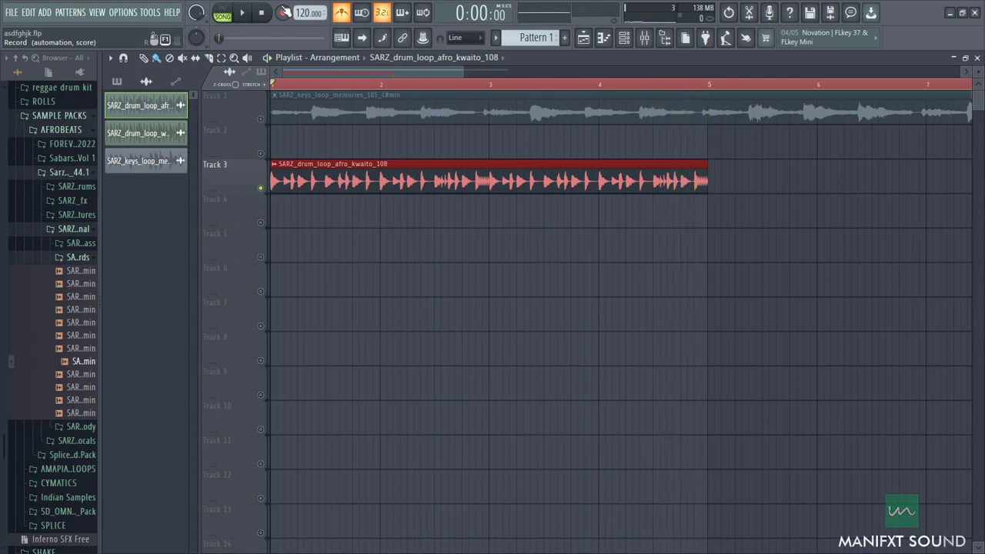
Step: Place the SARZ_drum_loop_wahala_groove_118 clip at bar 1 on Track 5 and solo that track
drag(146, 135, 274, 252)
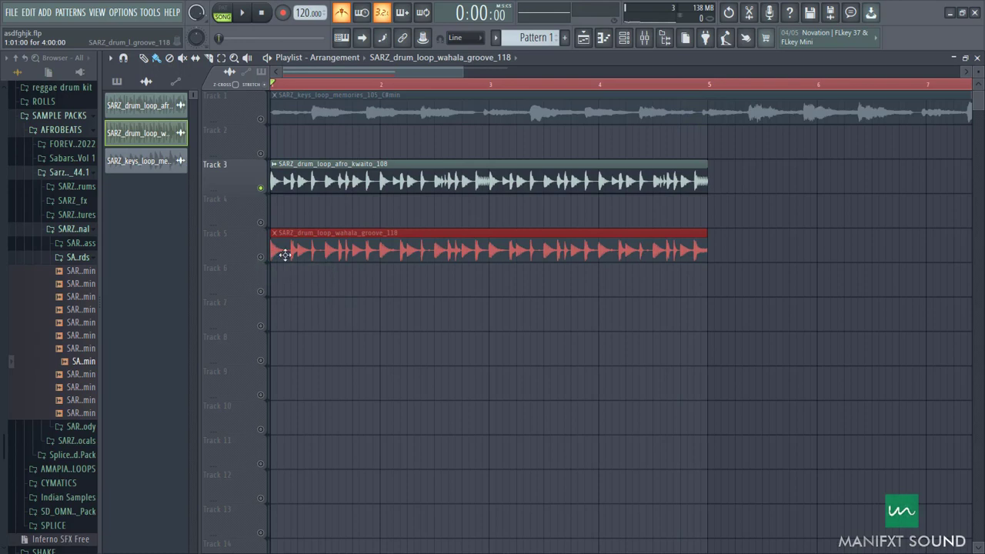
right_click(261, 187)
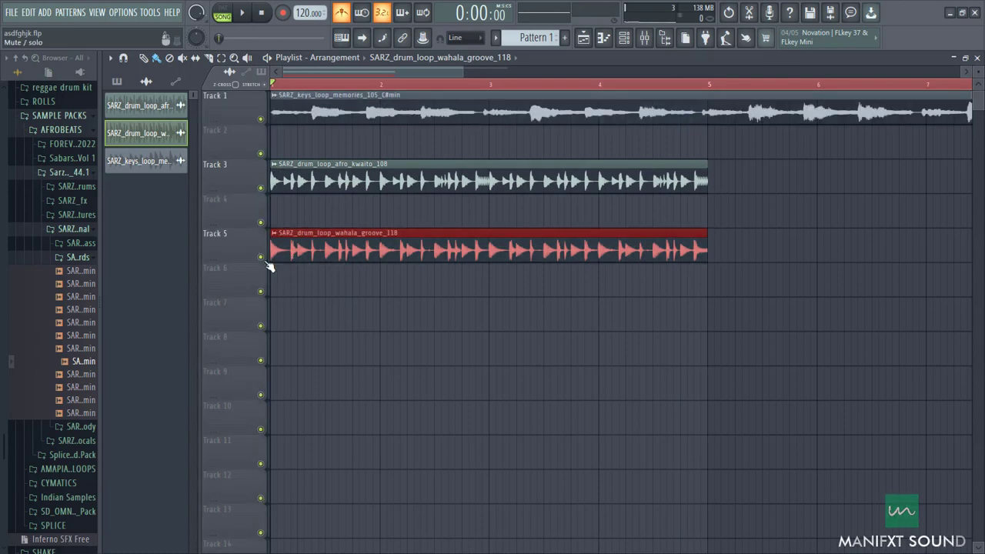
right_click(265, 259)
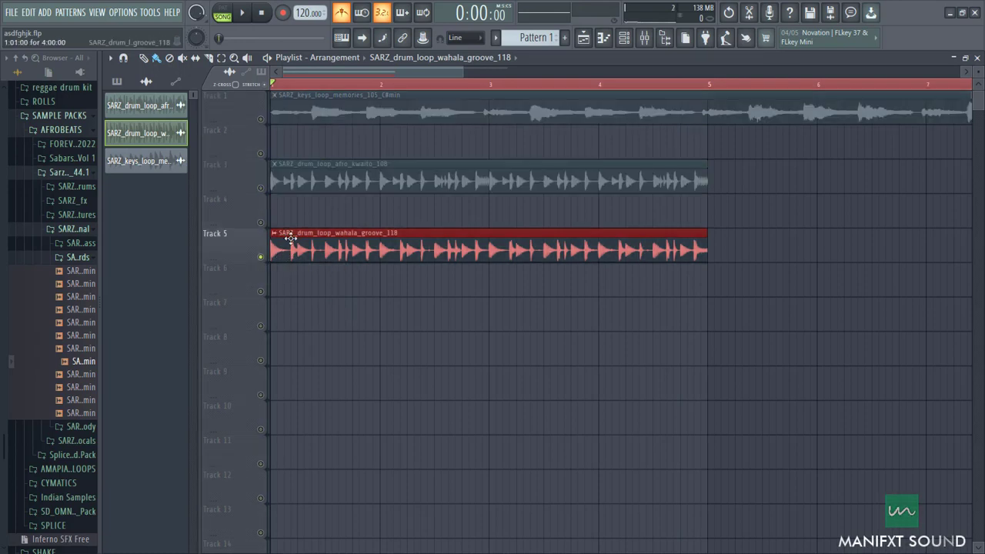
Step: Inspect the time-stretching modes in the wahala groove clip's channel settings and close them
double_click(286, 241)
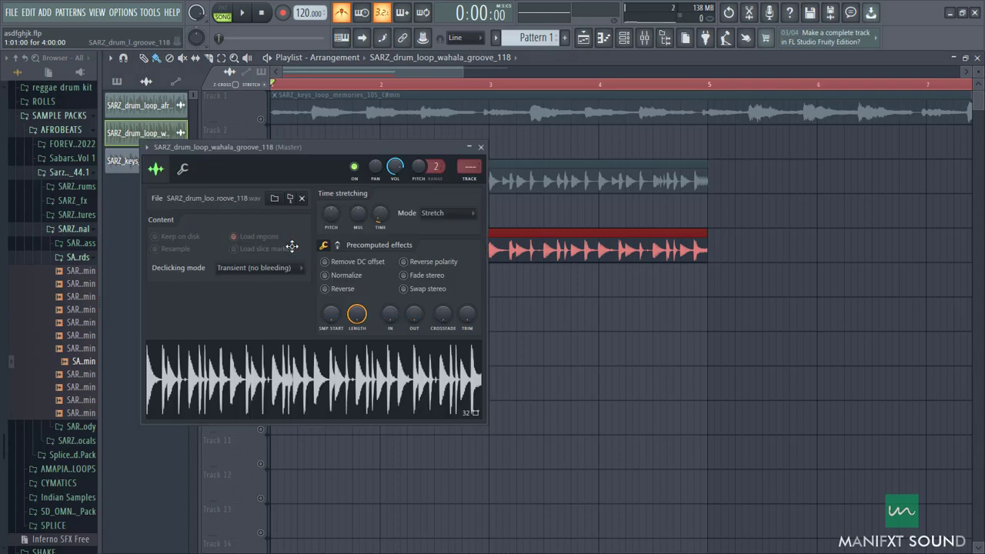
click(441, 217)
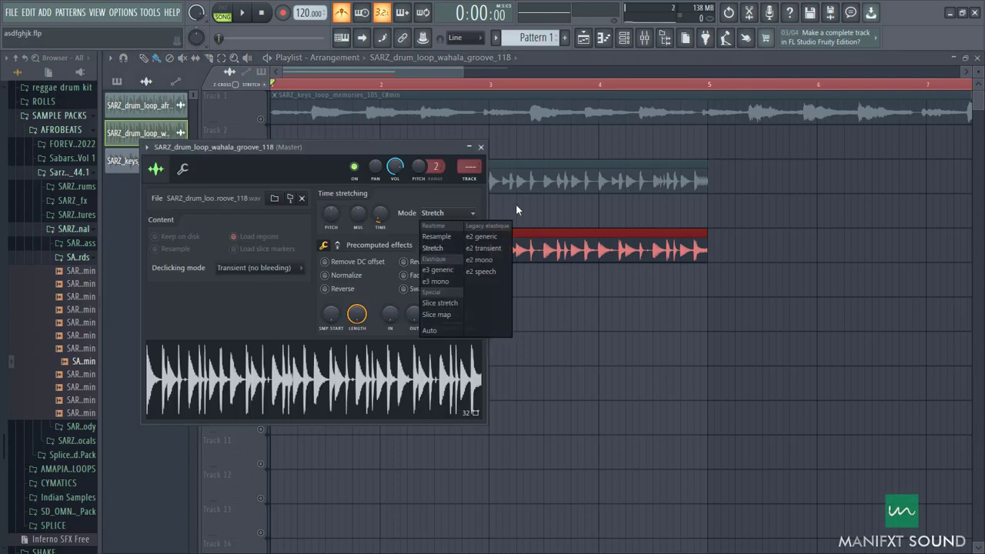
click(564, 347)
right_click(606, 338)
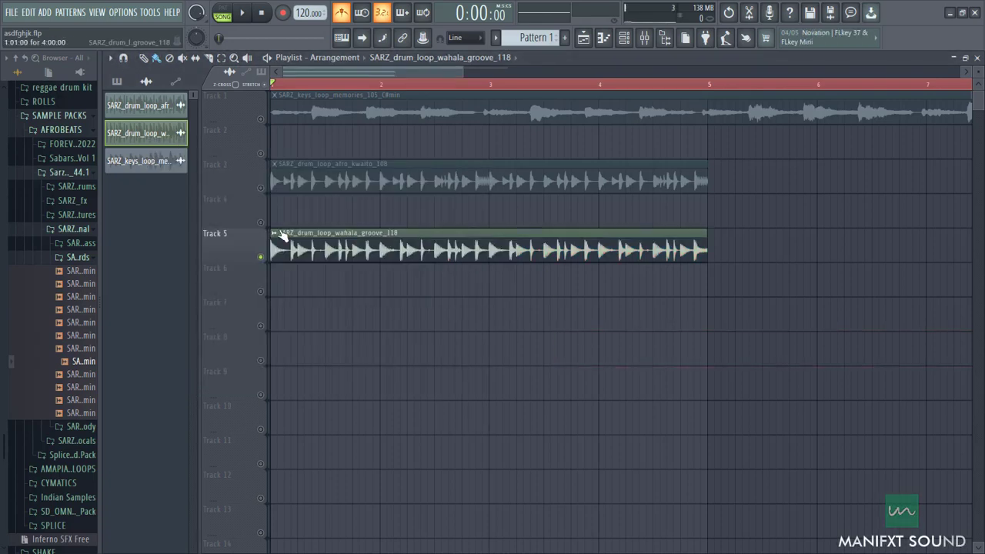
Step: Review the tempo detection choices for the wahala groove clip and dismiss them
click(274, 233)
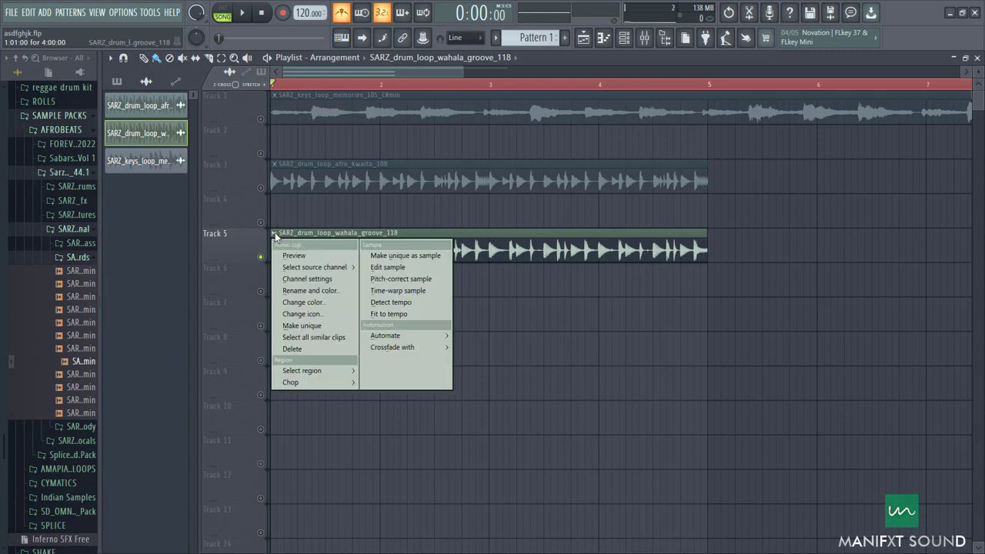
click(412, 308)
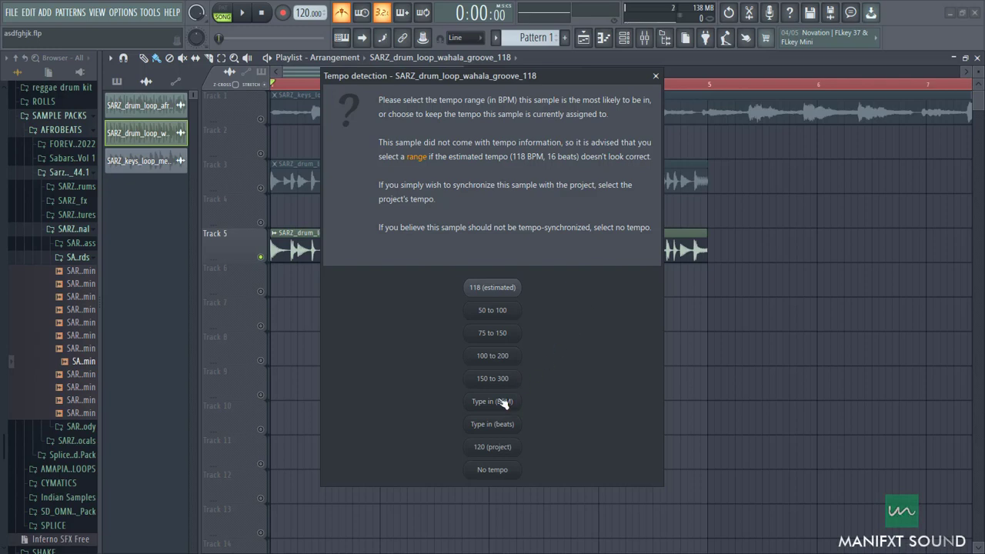
click(656, 76)
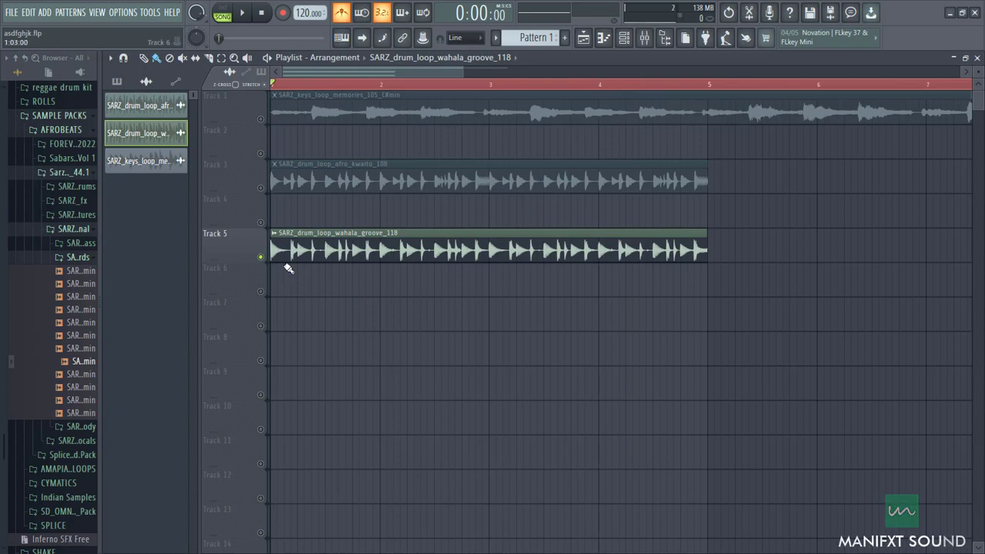
Step: Play the soloed wahala groove loop through its four bars and take Track 5 out of solo
key(space)
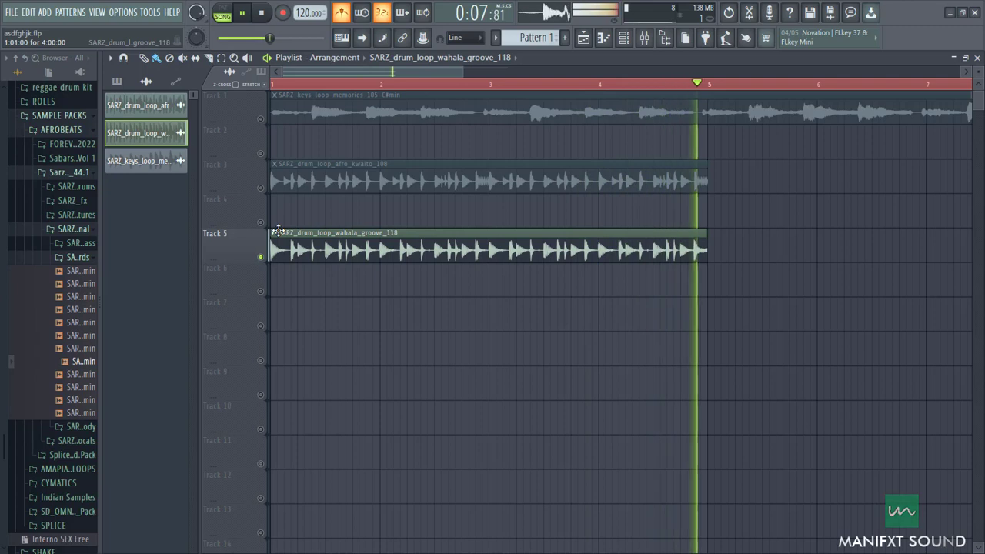
key(space)
ctrl+click(260, 257)
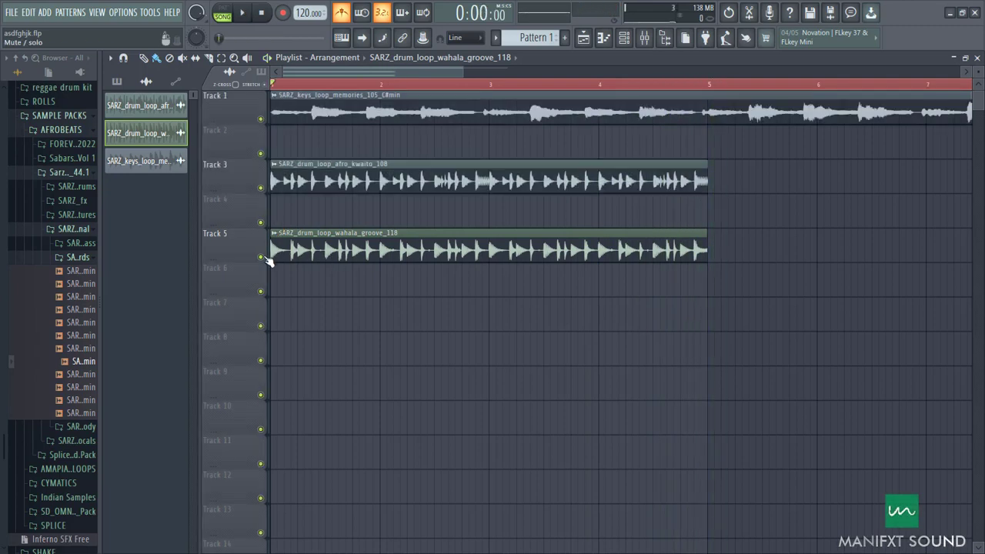
Step: Solo Track 1 and check the keys clip's time-stretching settings
ctrl+click(260, 119)
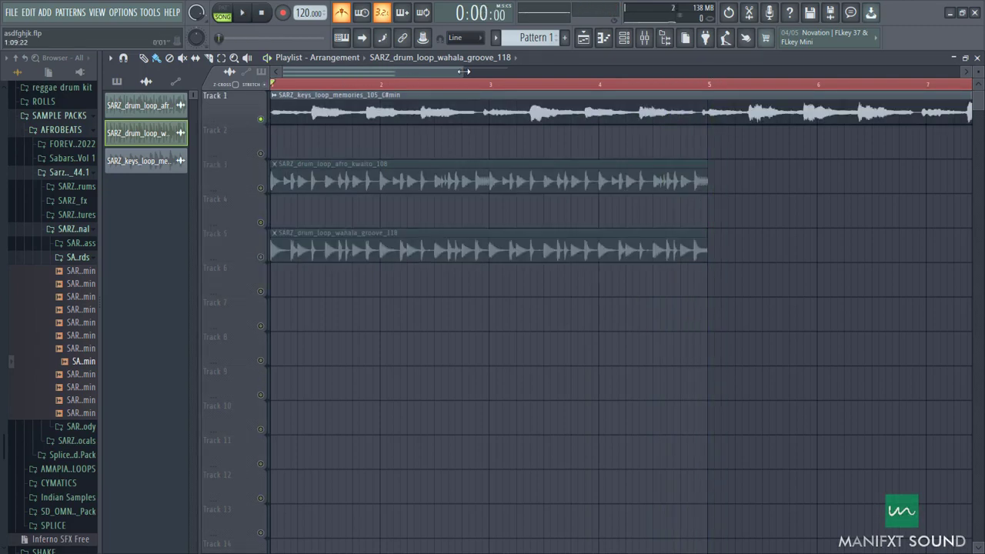
drag(464, 72, 844, 72)
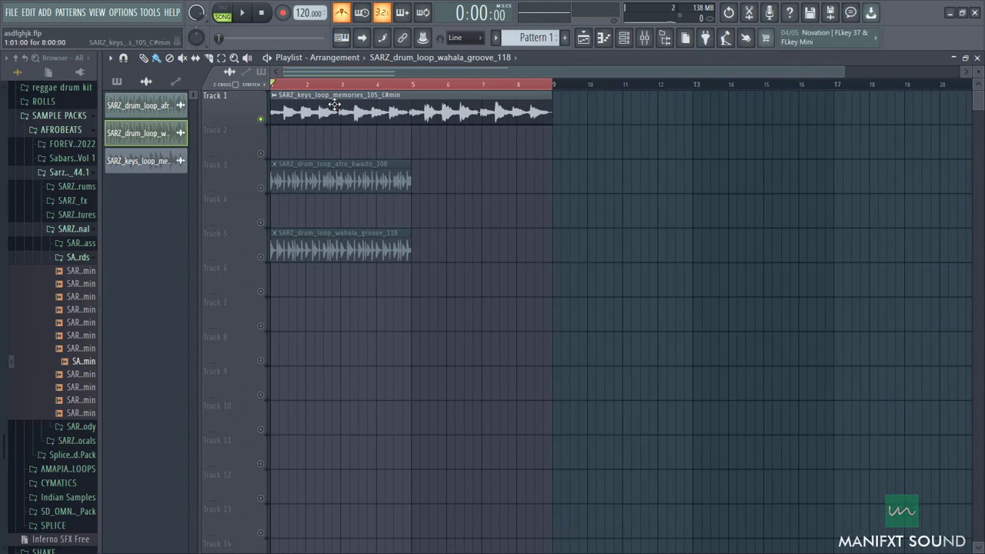
double_click(335, 104)
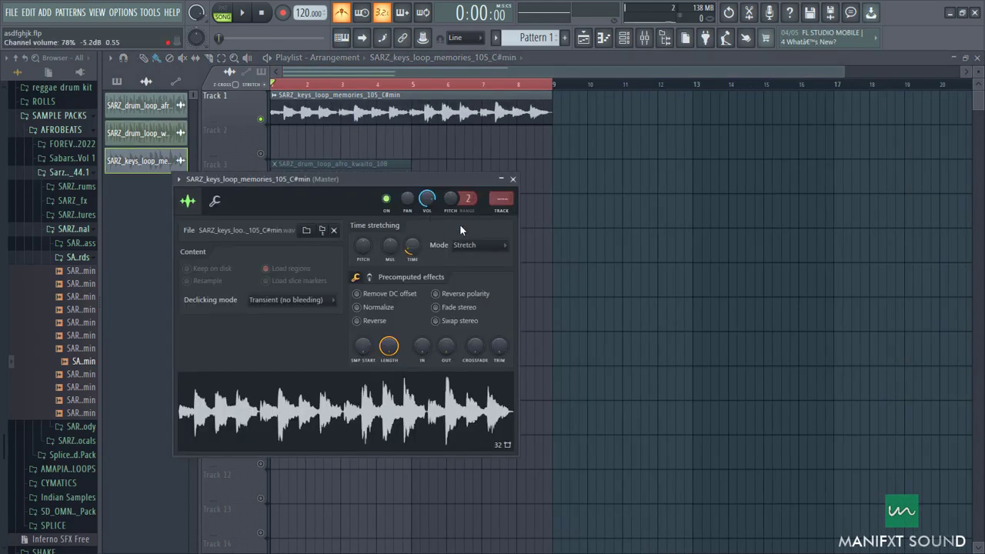
click(513, 179)
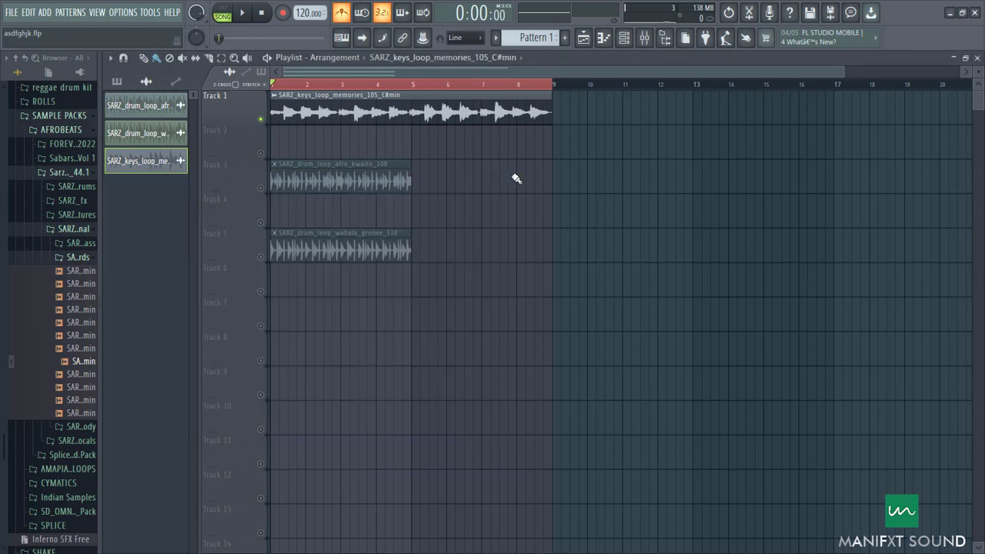
Step: Review the Fit to tempo choices for the keys clip and dismiss them
click(277, 99)
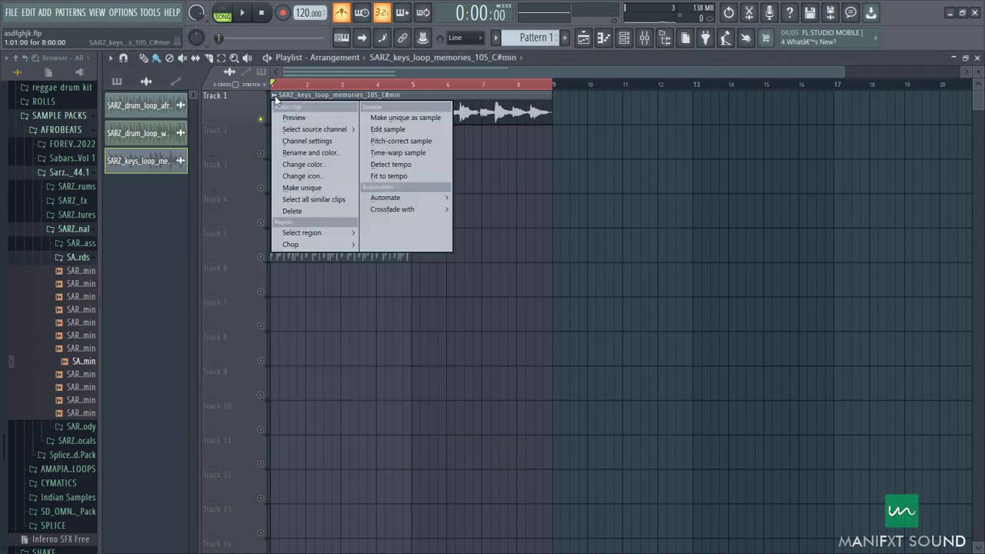
click(403, 177)
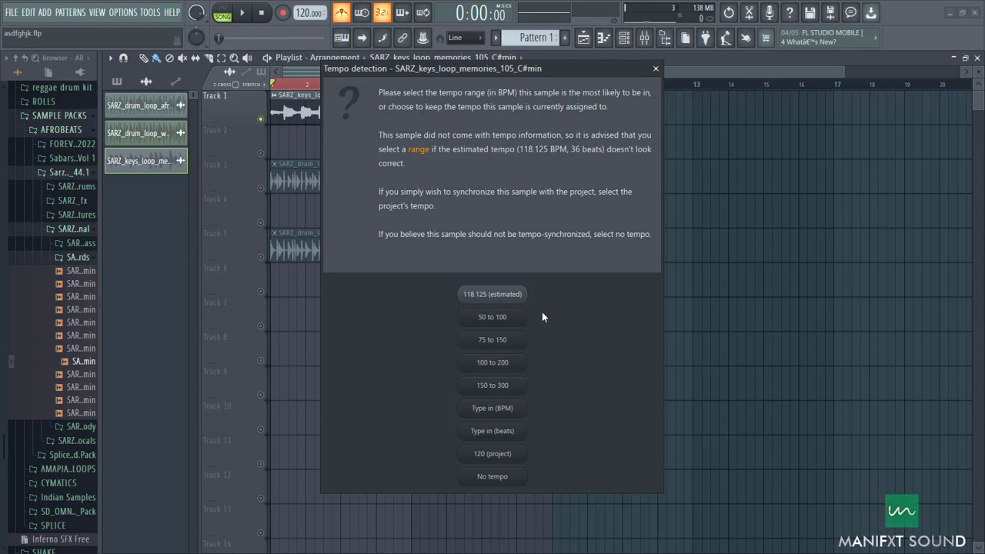
click(656, 69)
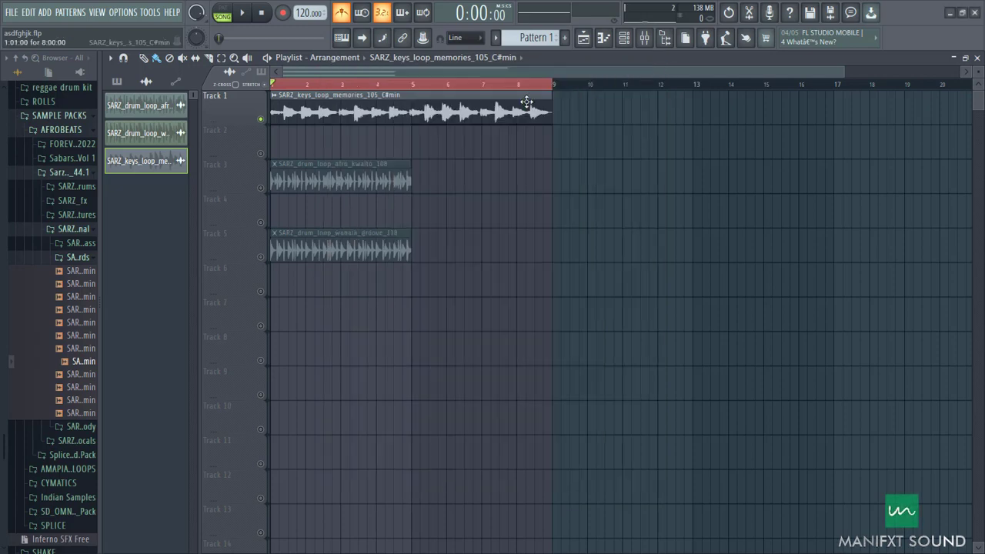
Step: Play the soloed keys loop across its eight bars and hide the browser
key(Page_Up)
key(Page_Up)
key(Page_Up)
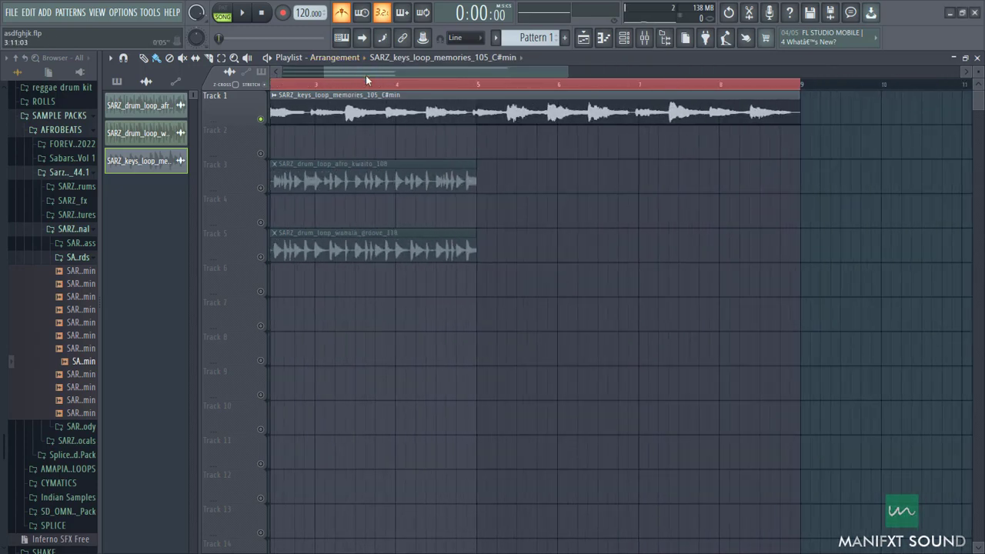
key(Page_Up)
key(space)
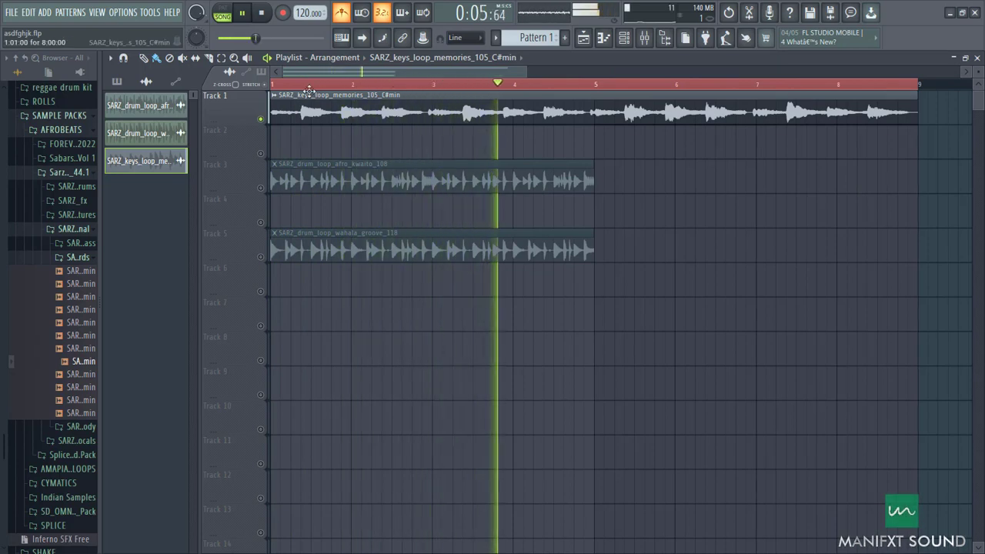
scroll(398, 229, down, 4)
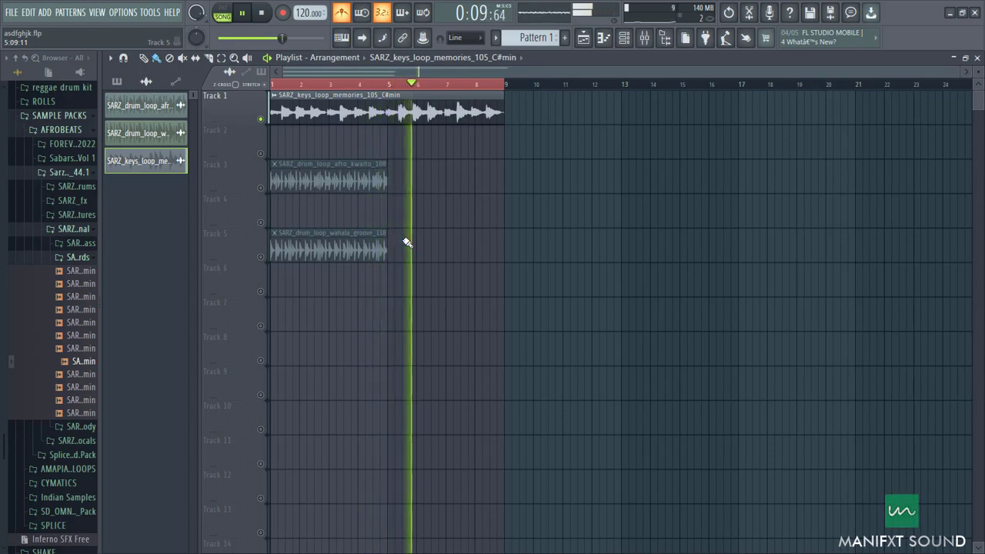
scroll(389, 196, up, 2)
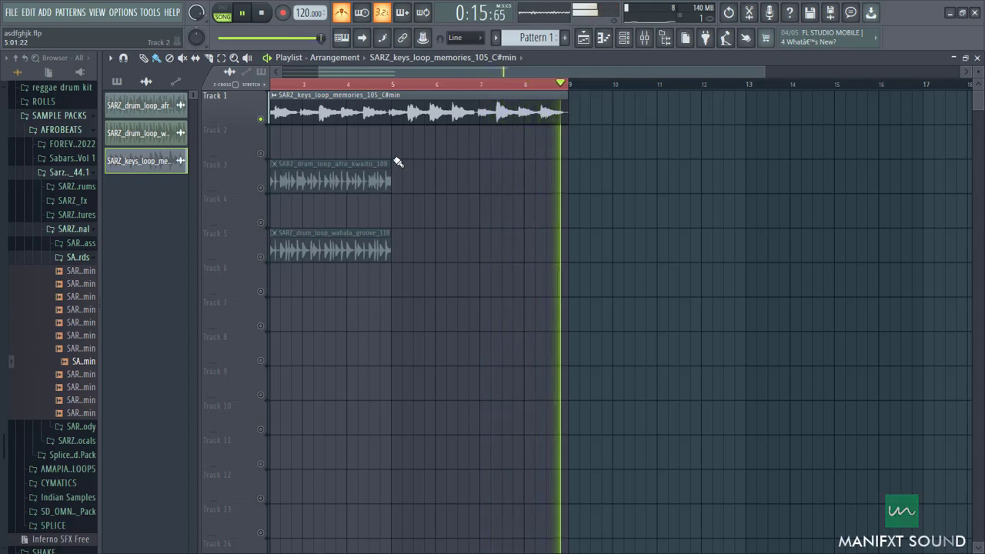
key(space)
click(665, 38)
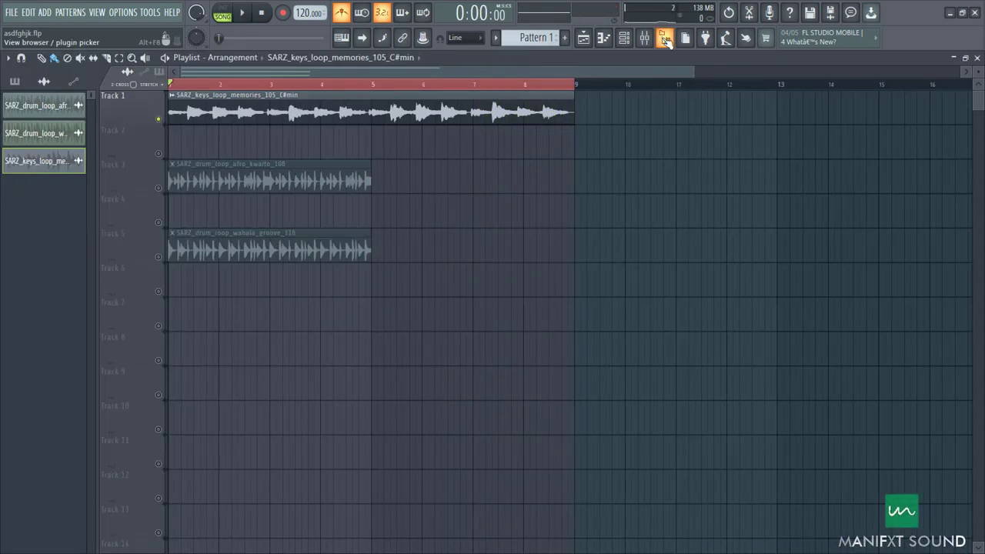